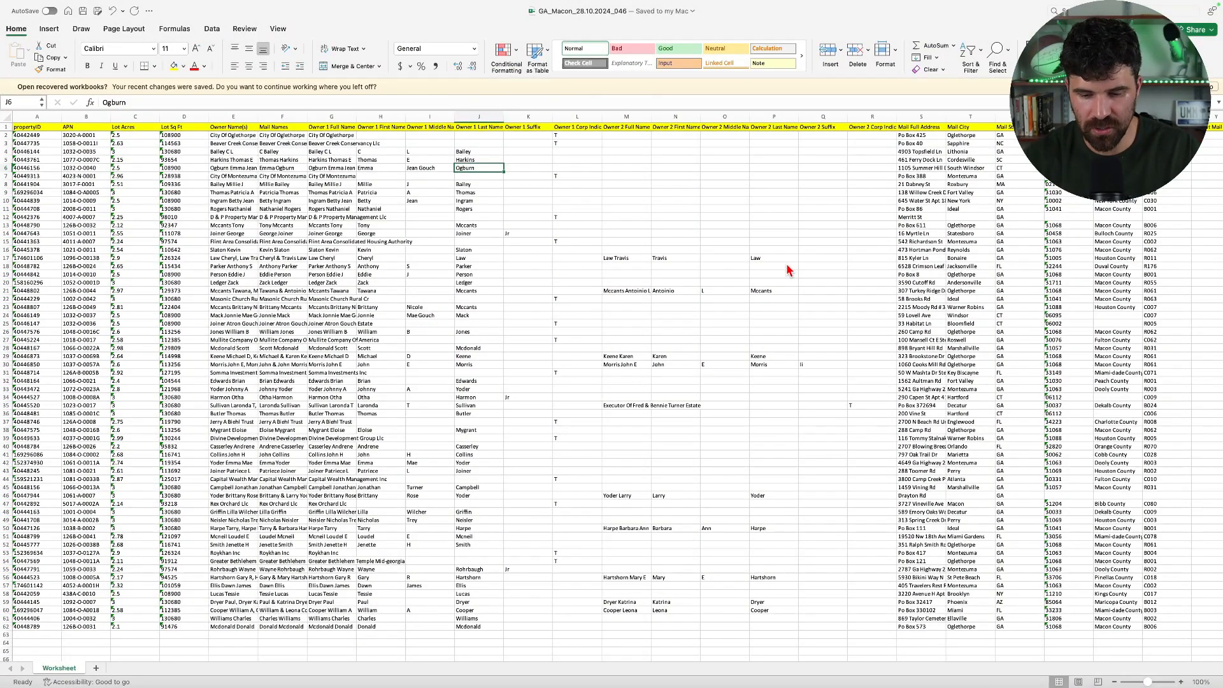
Review the GA_Macon property list in Excel, checking its View tab and Zoom options
left_click(595, 252)
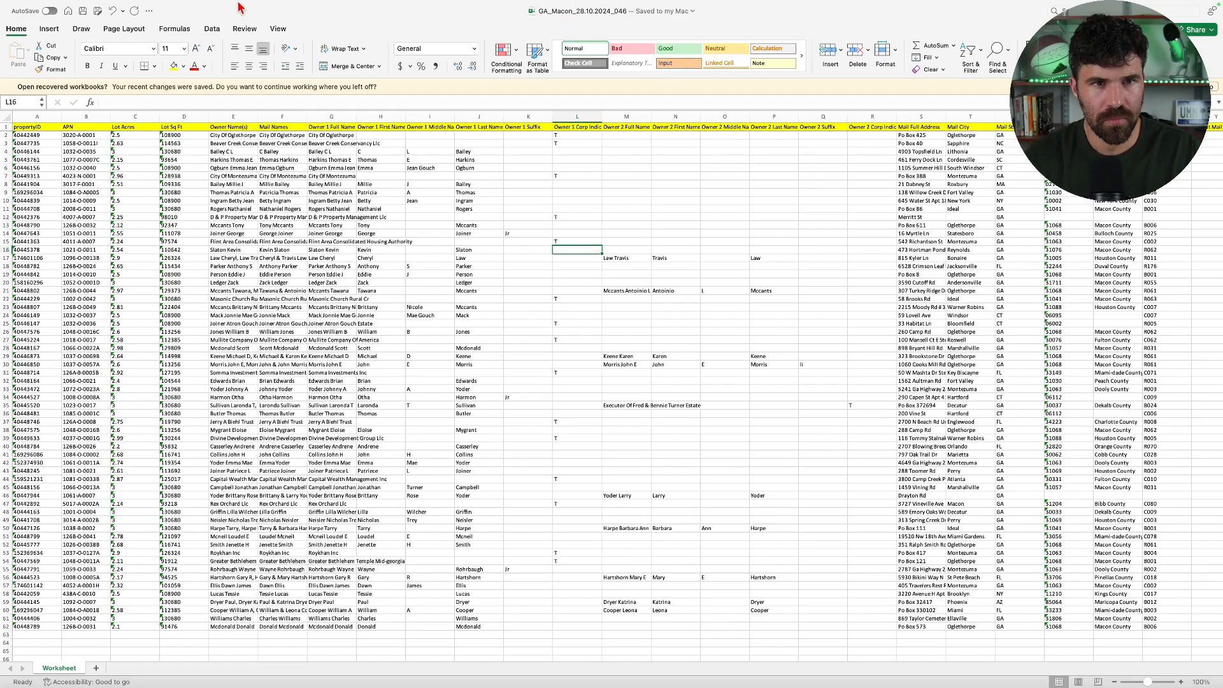
left_click(280, 30)
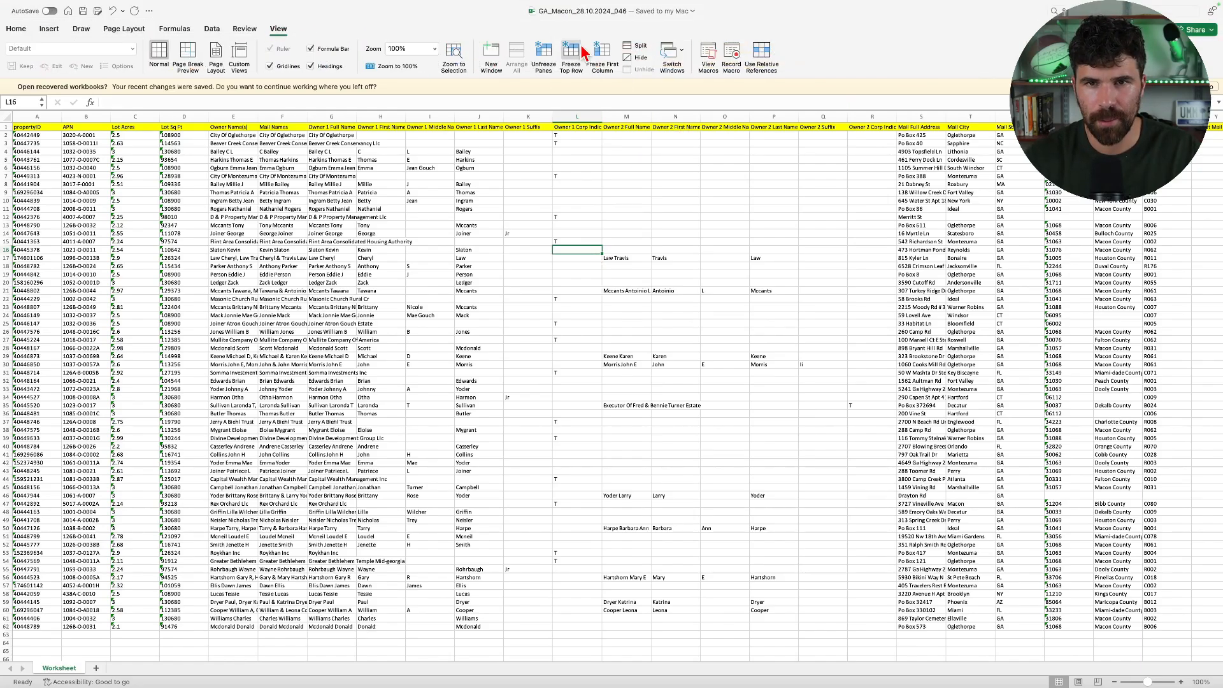
scroll(800, 254, "right", 1)
scroll(809, 249, "right", 5)
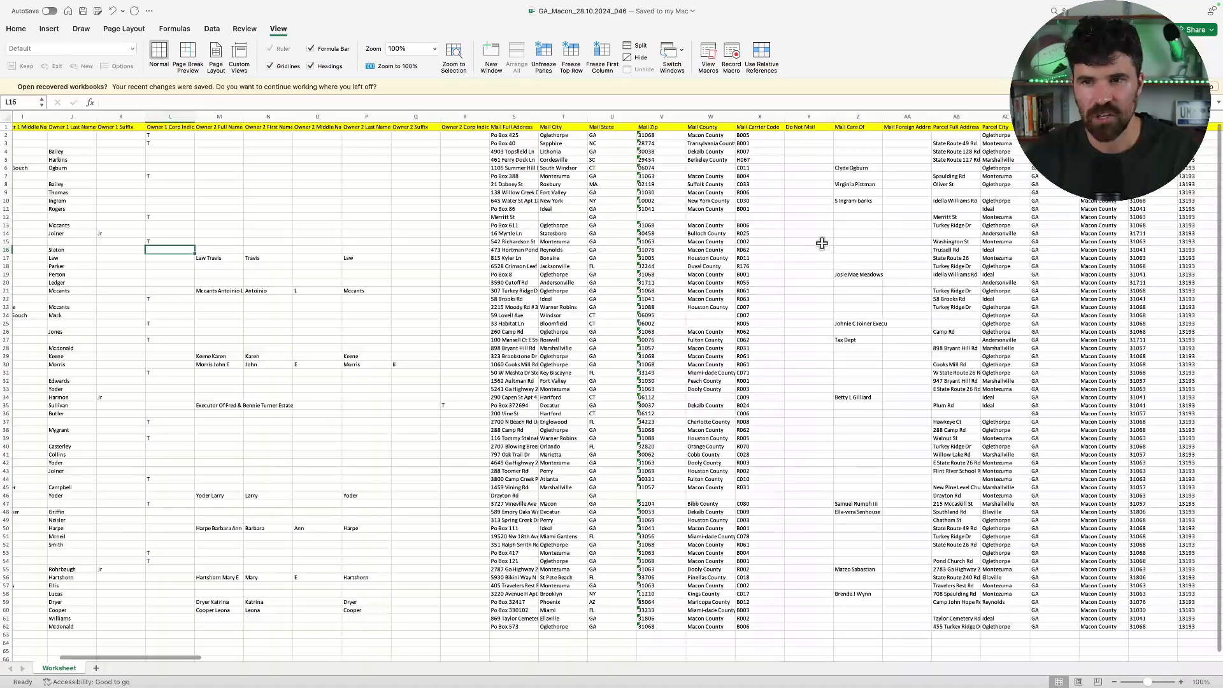
scroll(815, 245, "left", 8)
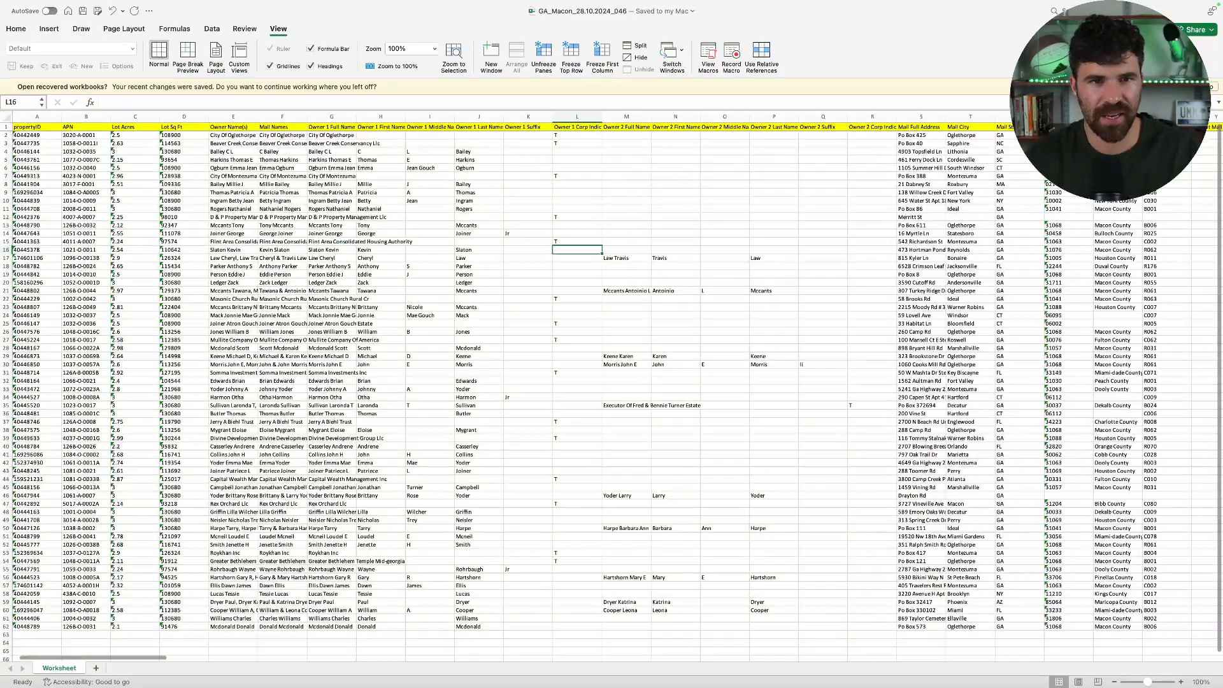
left_click(434, 48)
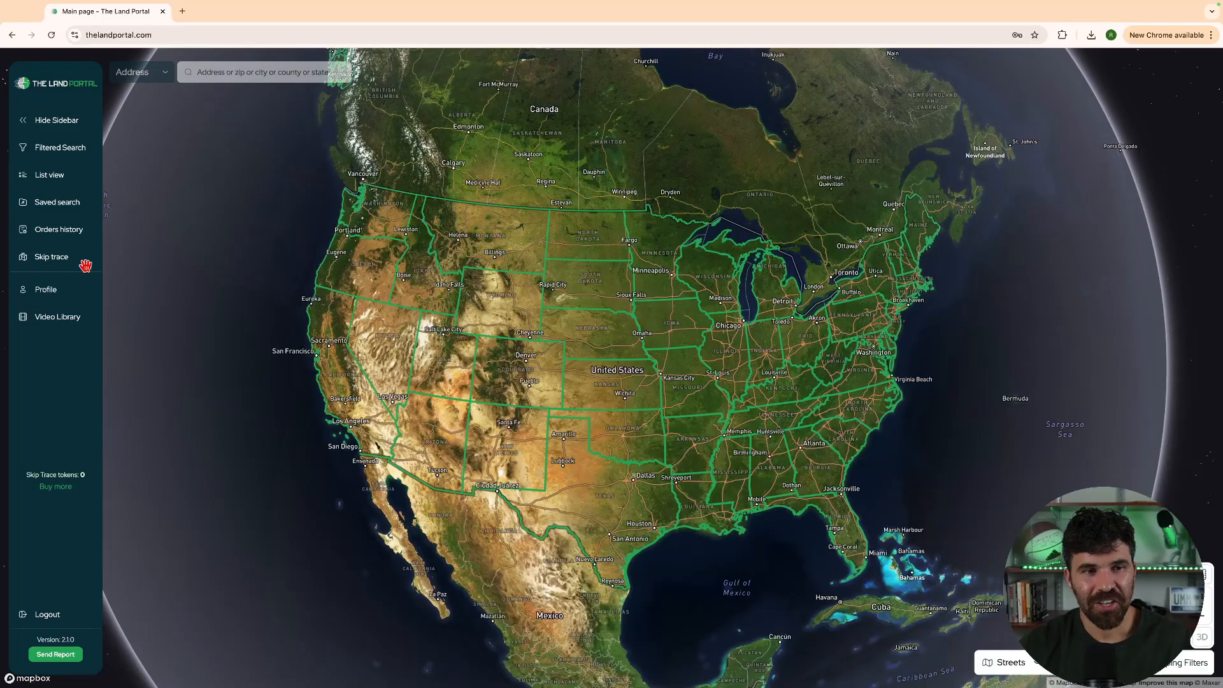
Upload GA_Macon_28.10.2024_046.csv as a new 61-record, $6.10 skip-trace order
left_click(49, 260)
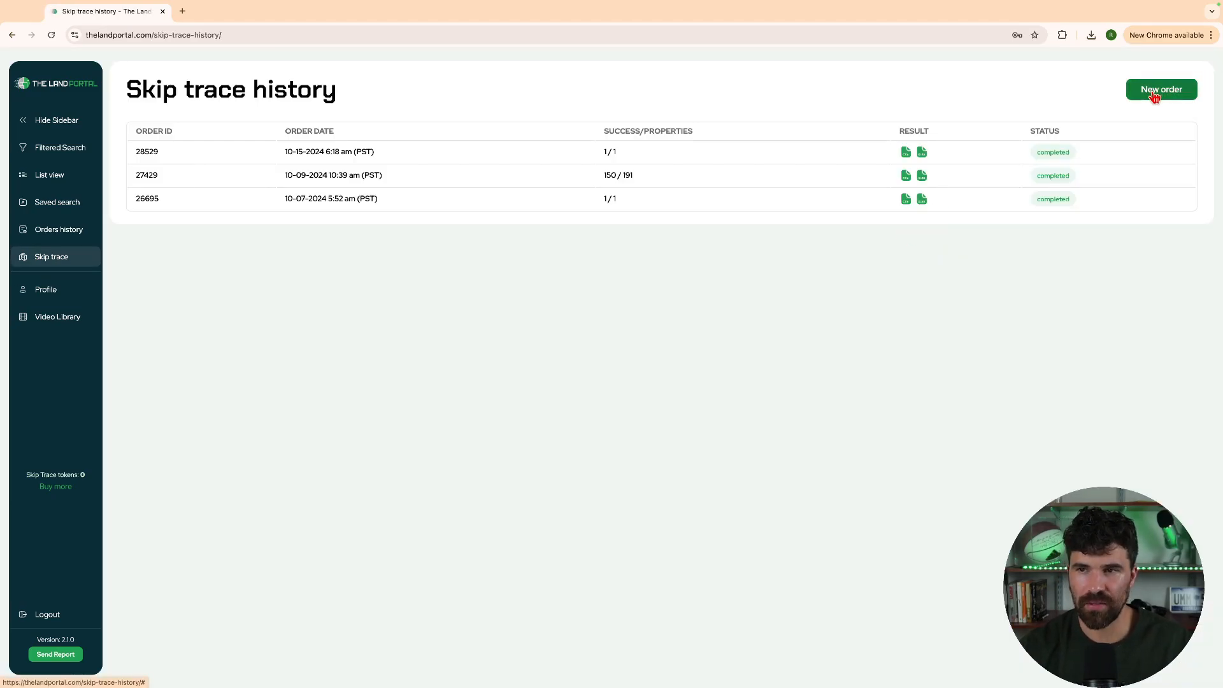
left_click(1146, 96)
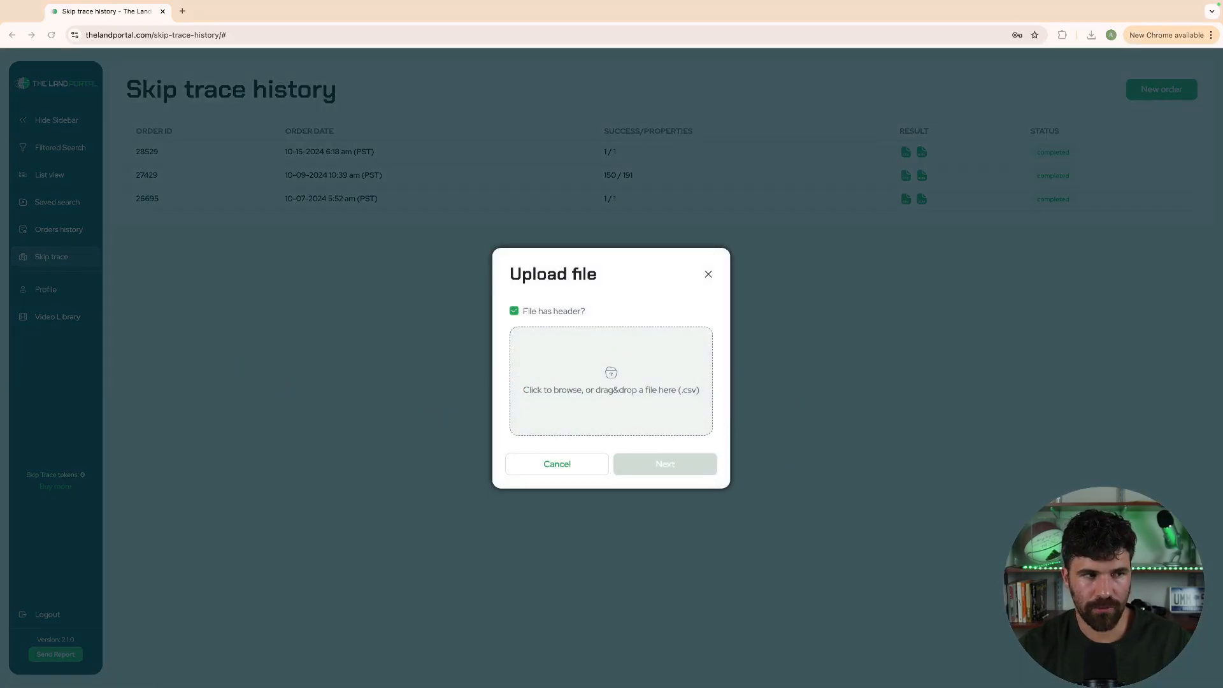
left_click_drag(373, 315, 664, 390)
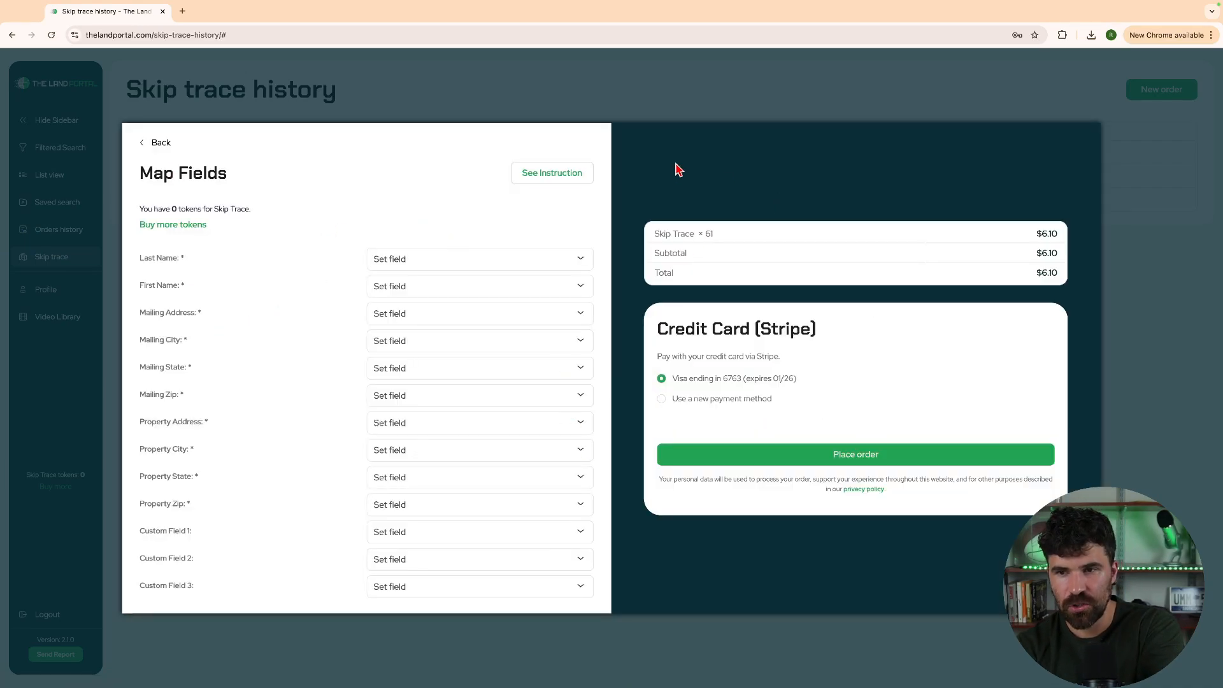
Map Last Name and First Name to Owner 1 Last Name and Owner 1 First Name
left_click(579, 171)
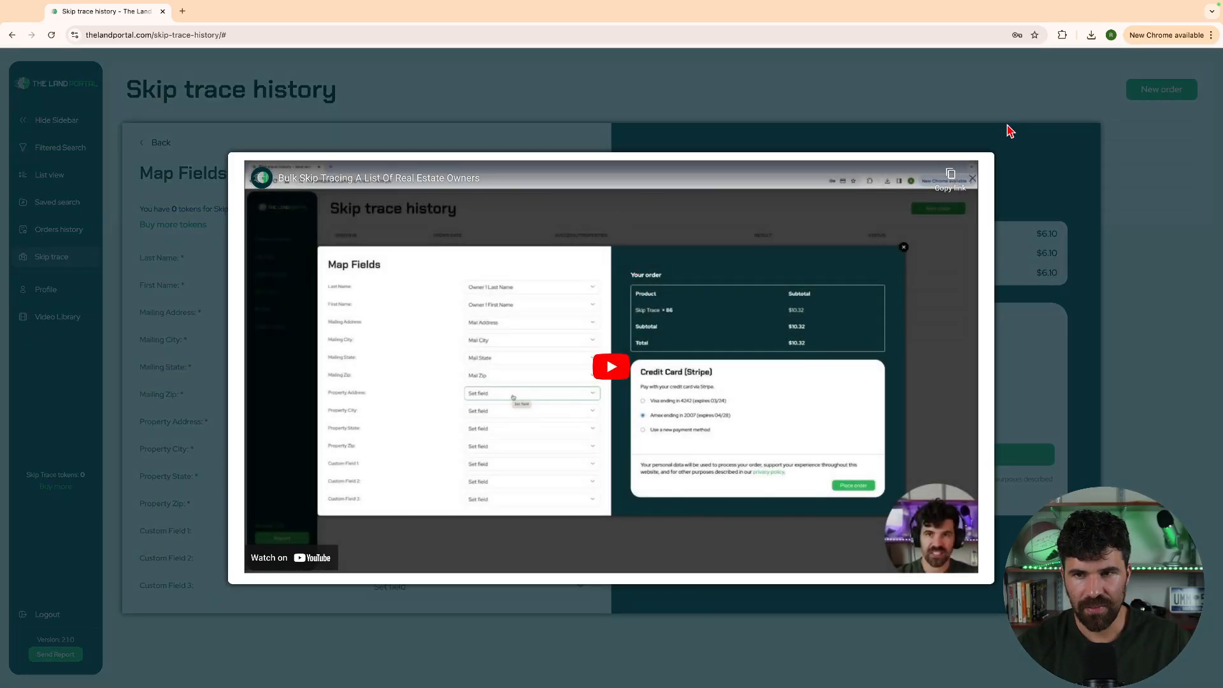
left_click(975, 179)
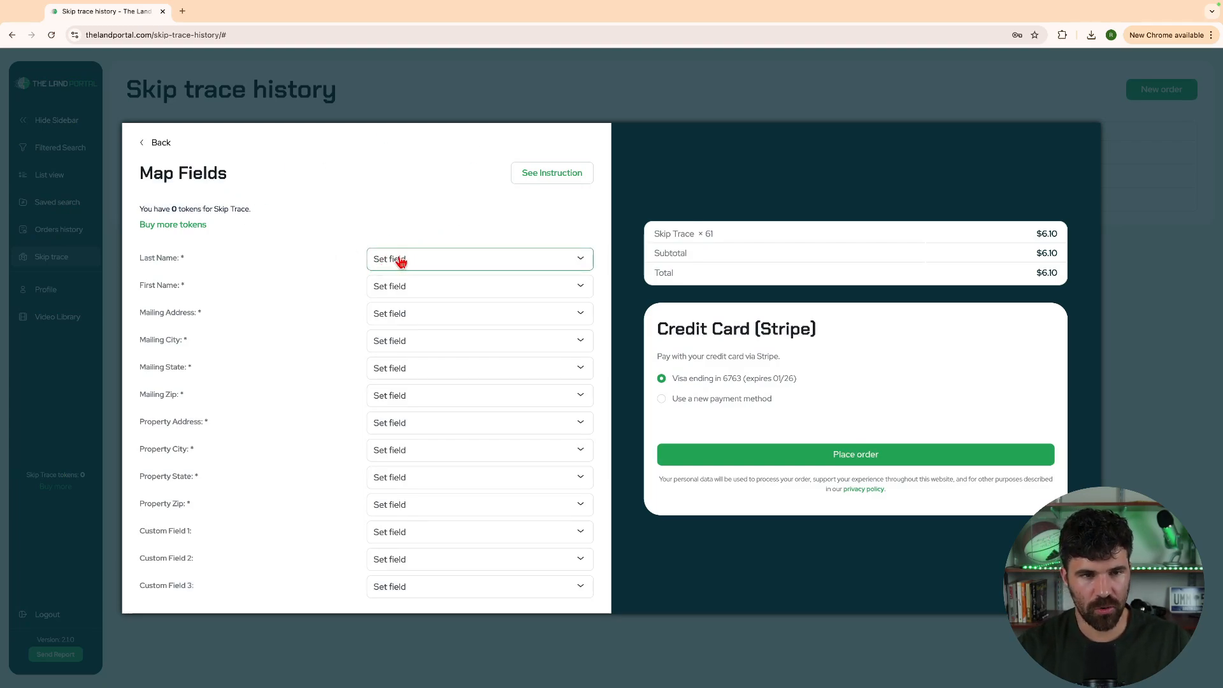
left_click(400, 261)
scroll(418, 330, "down", 2)
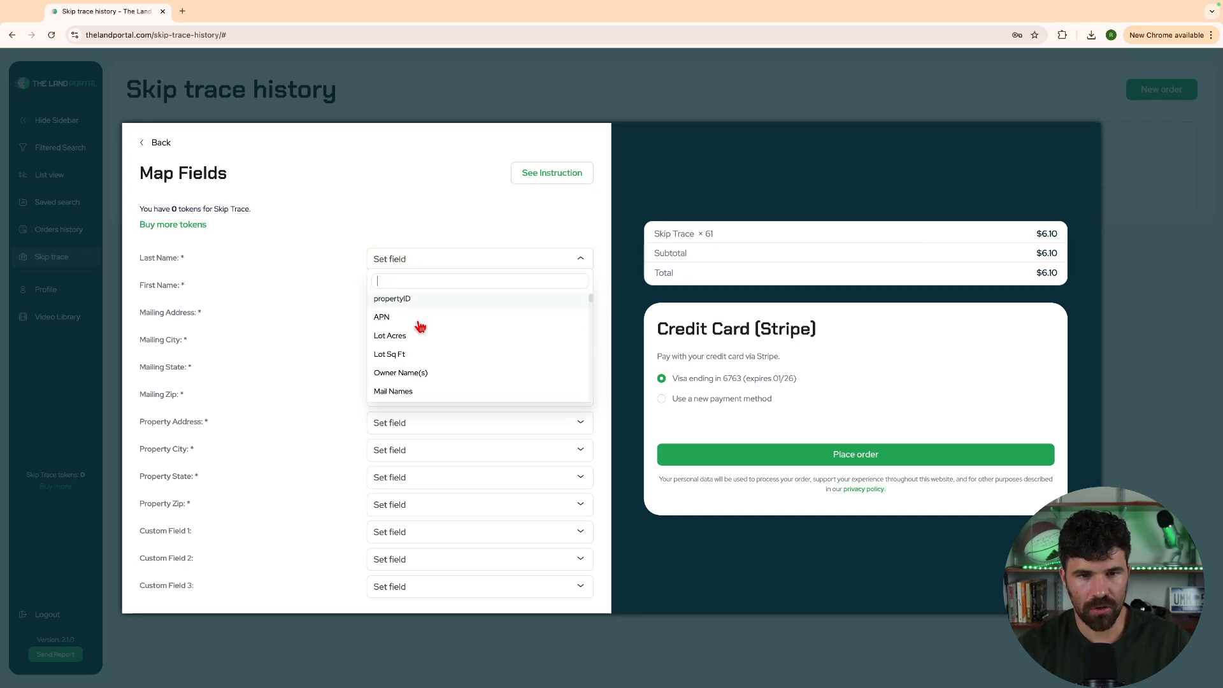
scroll(421, 326, "down", 3)
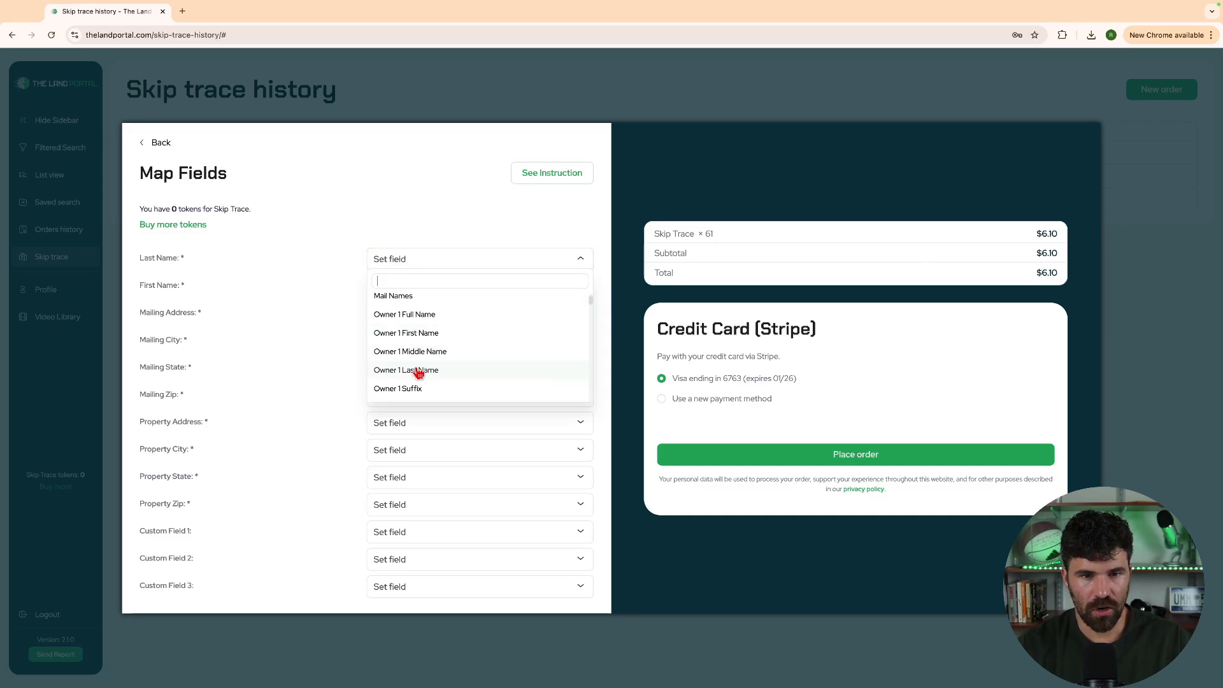
left_click(416, 370)
left_click(419, 288)
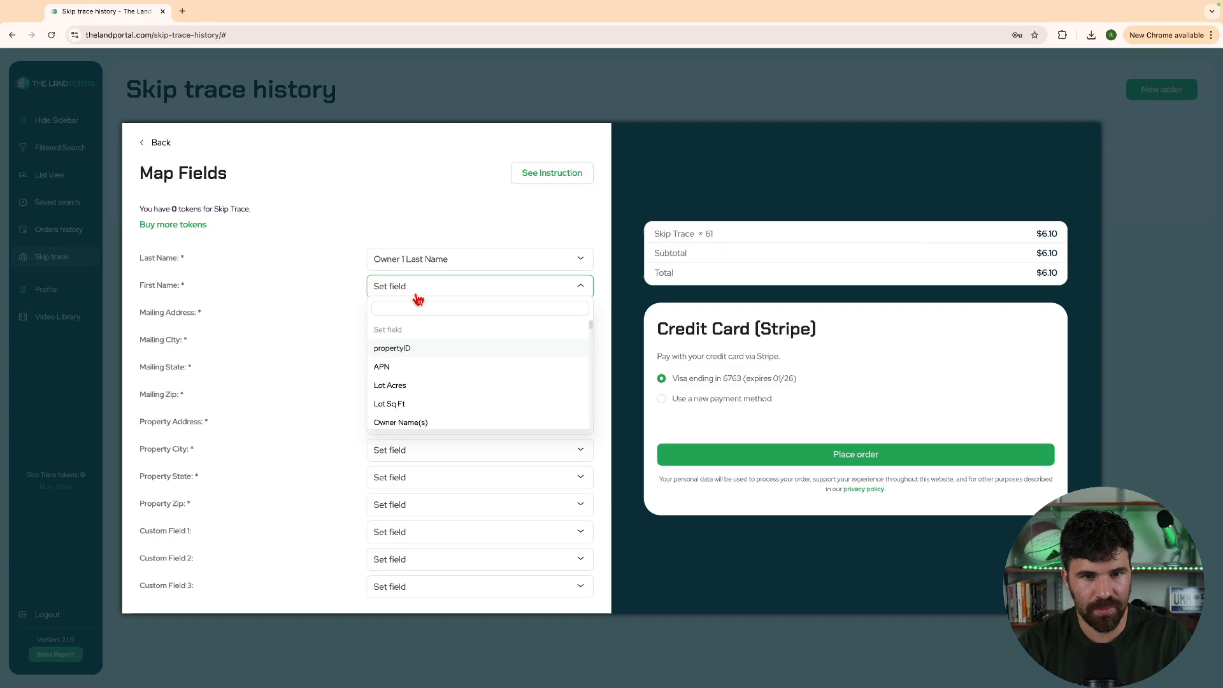
type("fir")
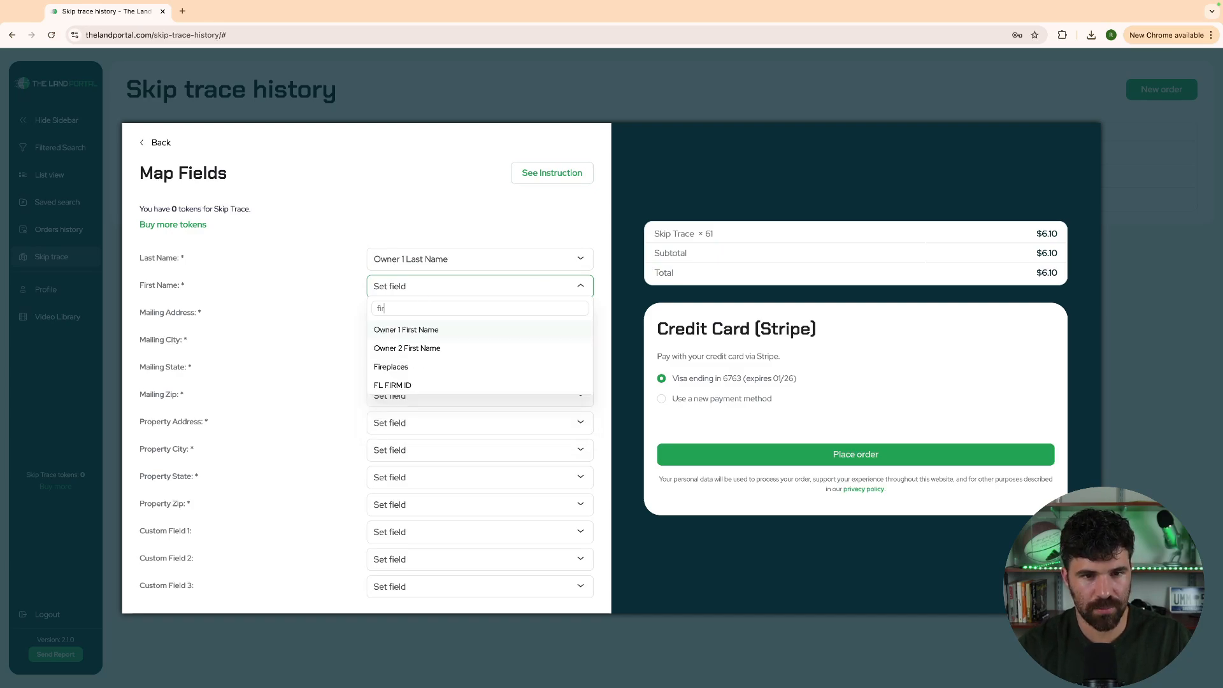
left_click(401, 331)
Map Mailing Address to Mail Full Address and Mailing City to Mail City
left_click(406, 316)
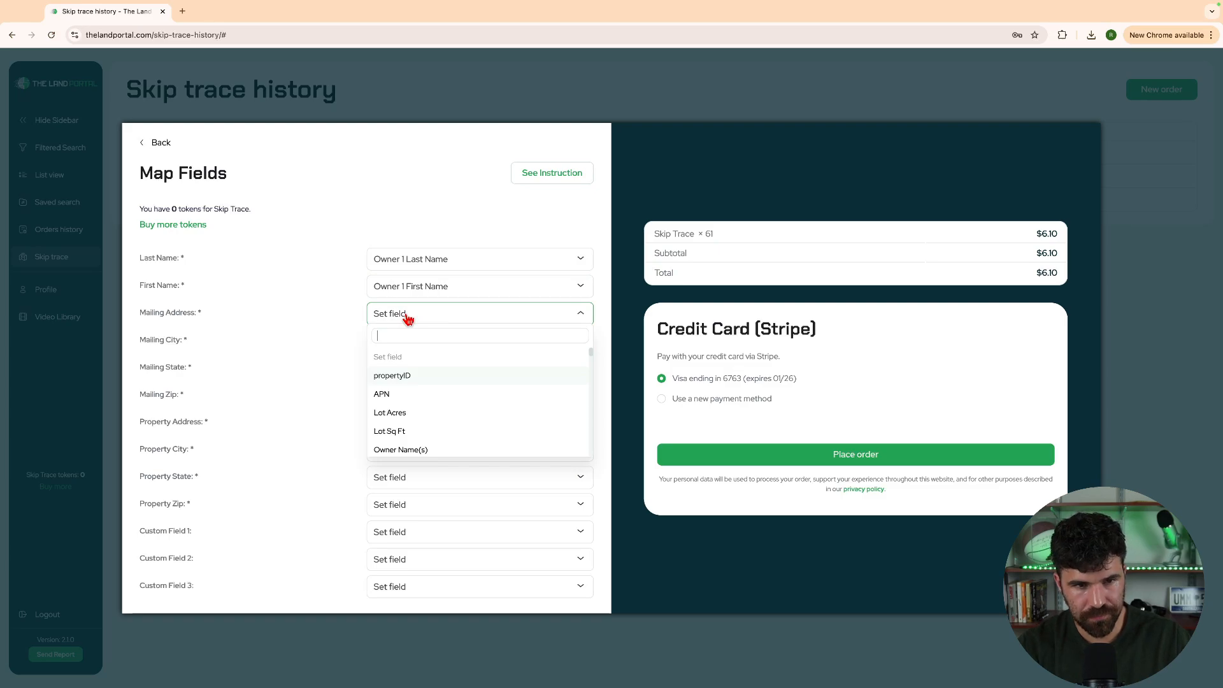
type("add")
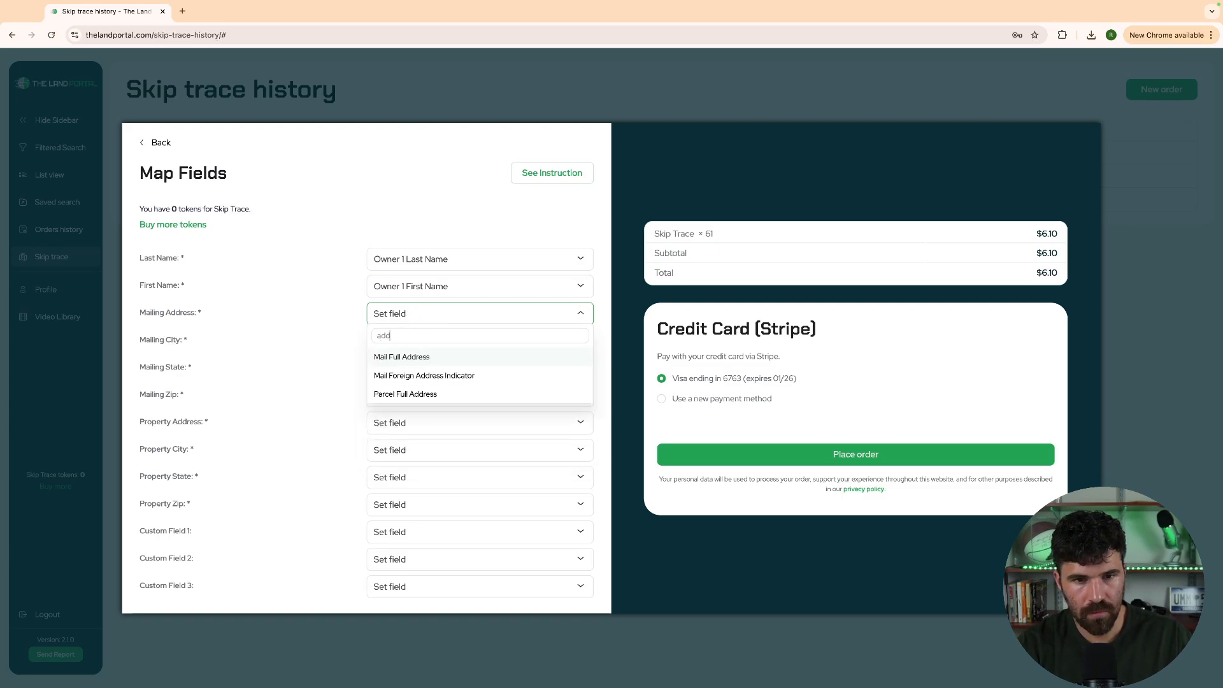
left_click(399, 356)
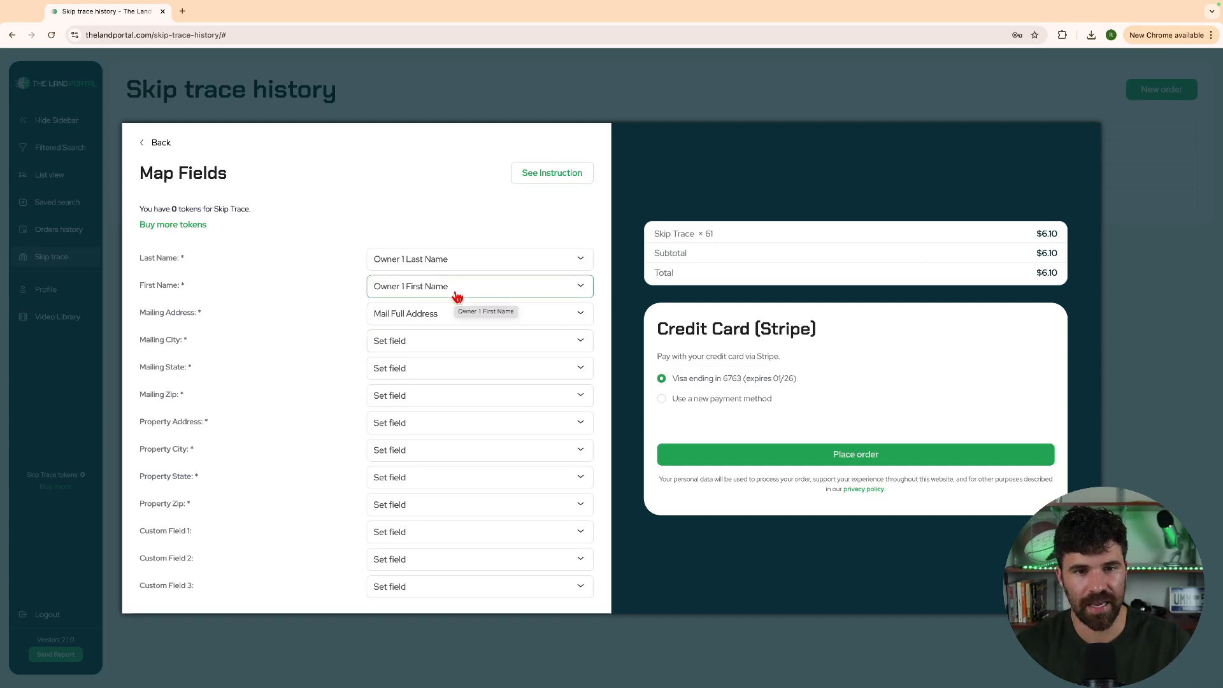
left_click(439, 346)
type("c")
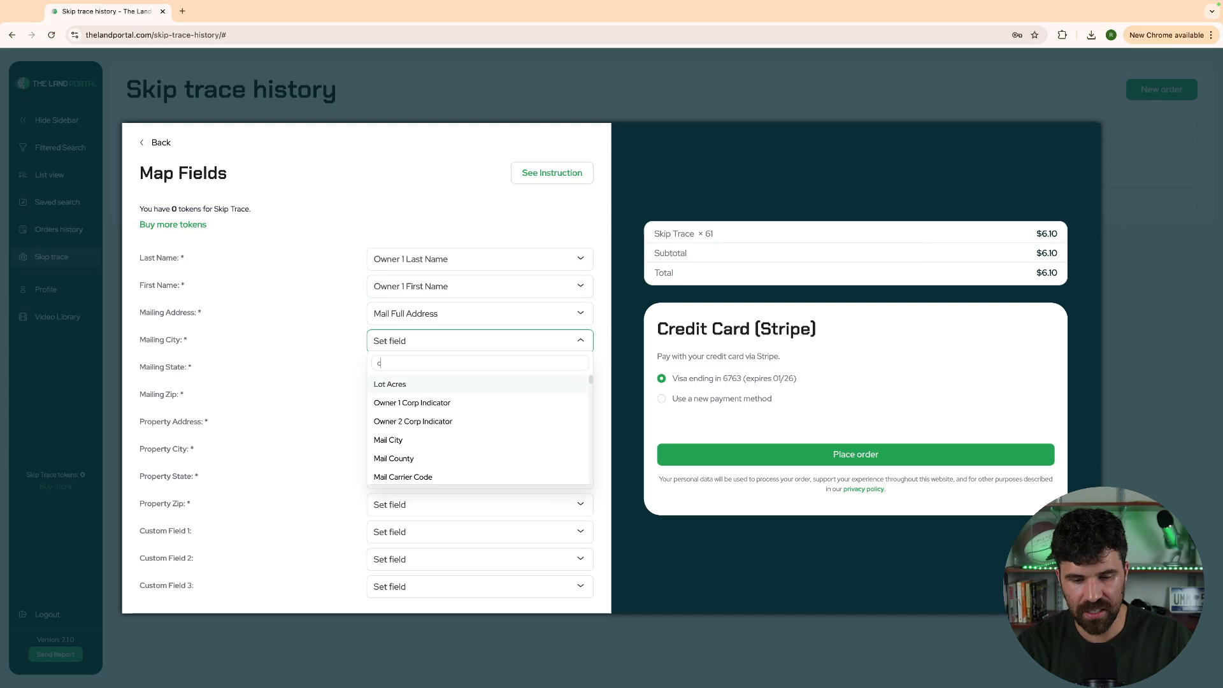
type("i")
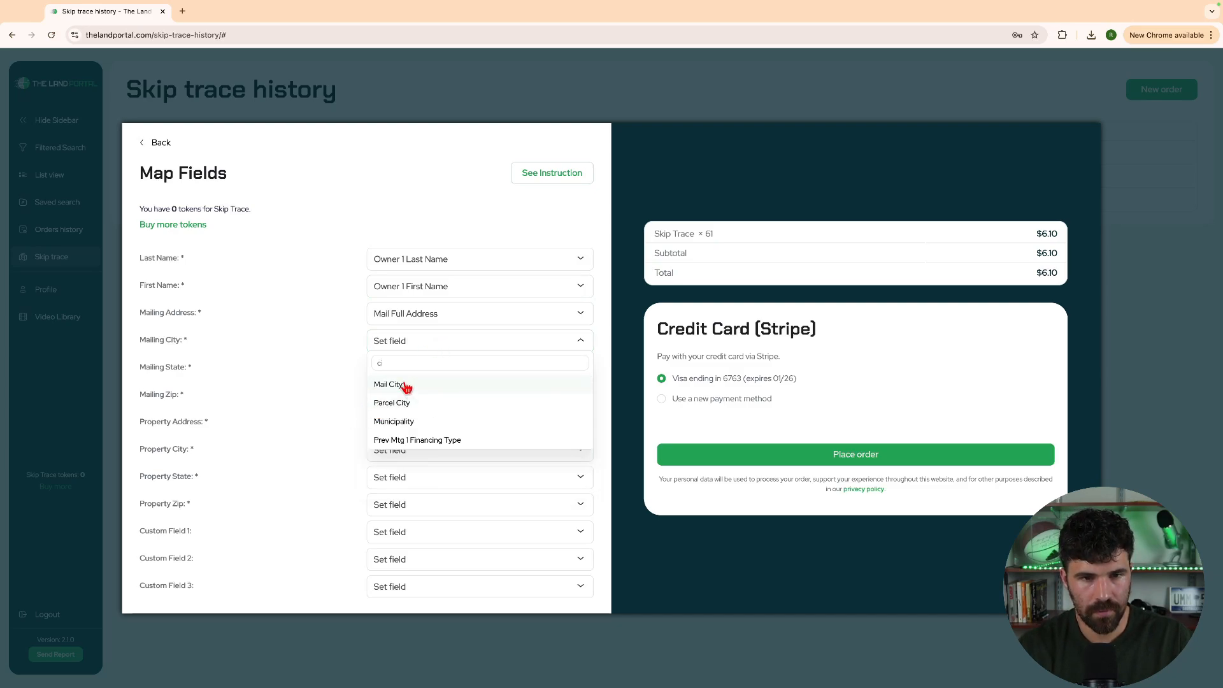
left_click(384, 385)
left_click(448, 318)
scroll(437, 412, "down", 1)
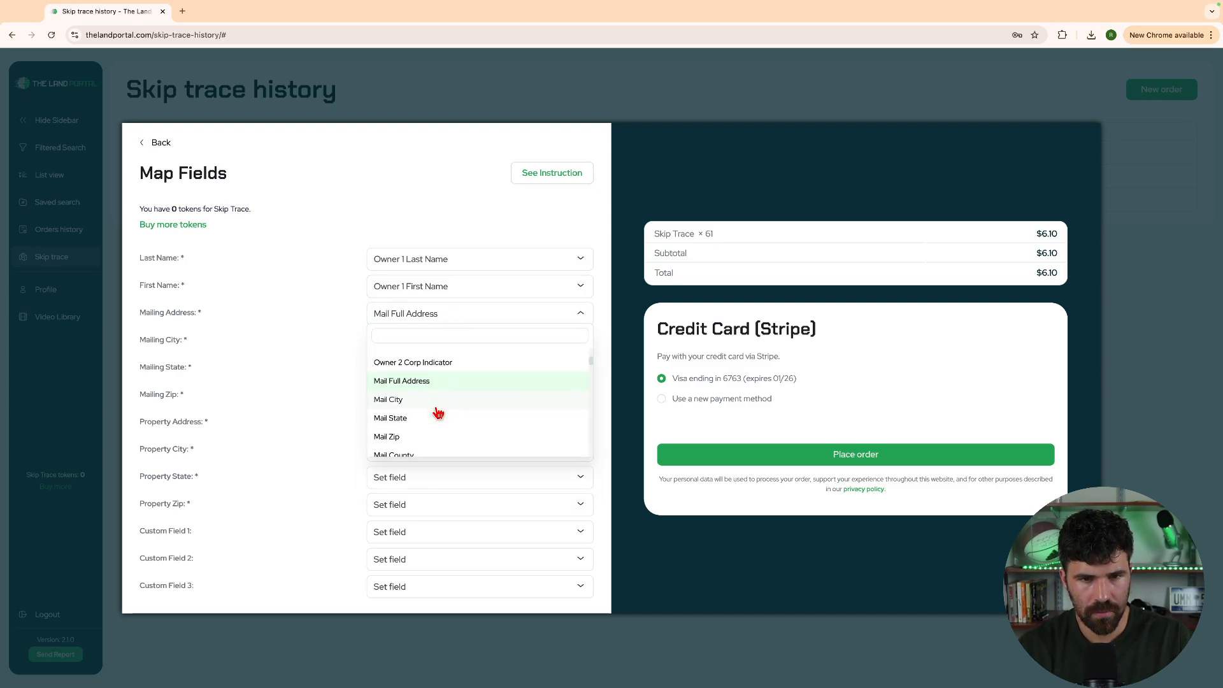
left_click(411, 381)
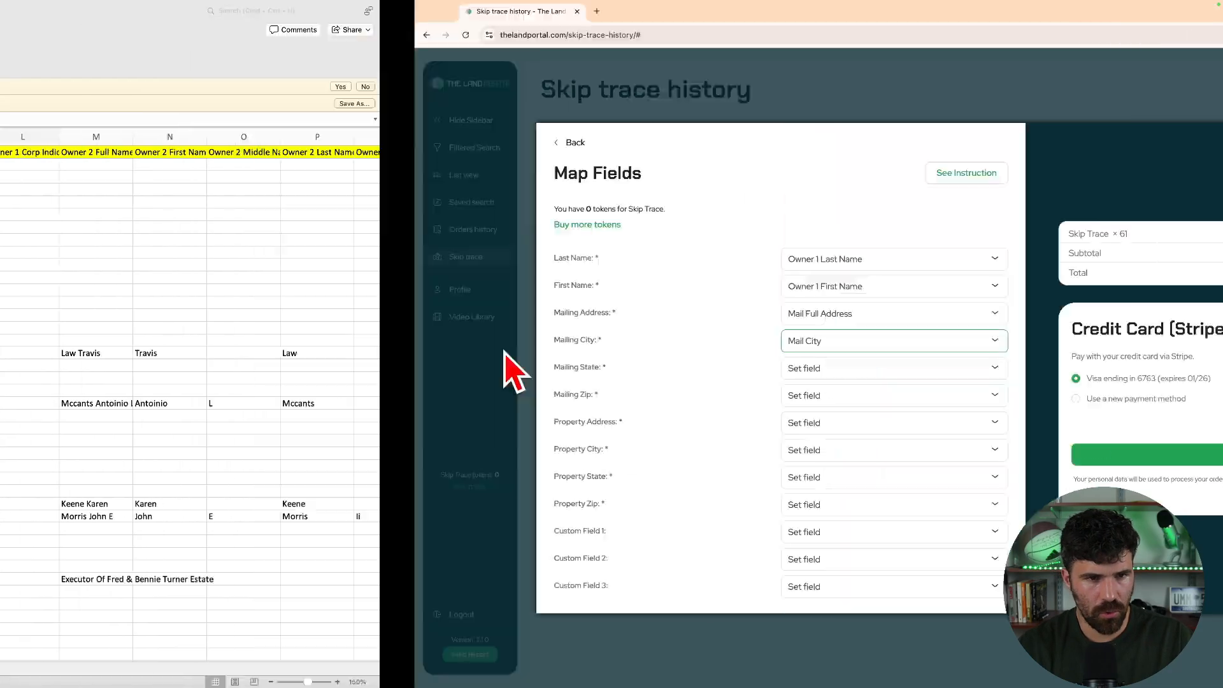
Browse the spreadsheet columns, inspecting the Parcel Full Address (AB5) and Parcel County (AE4) values
scroll(477, 234, "right", 10)
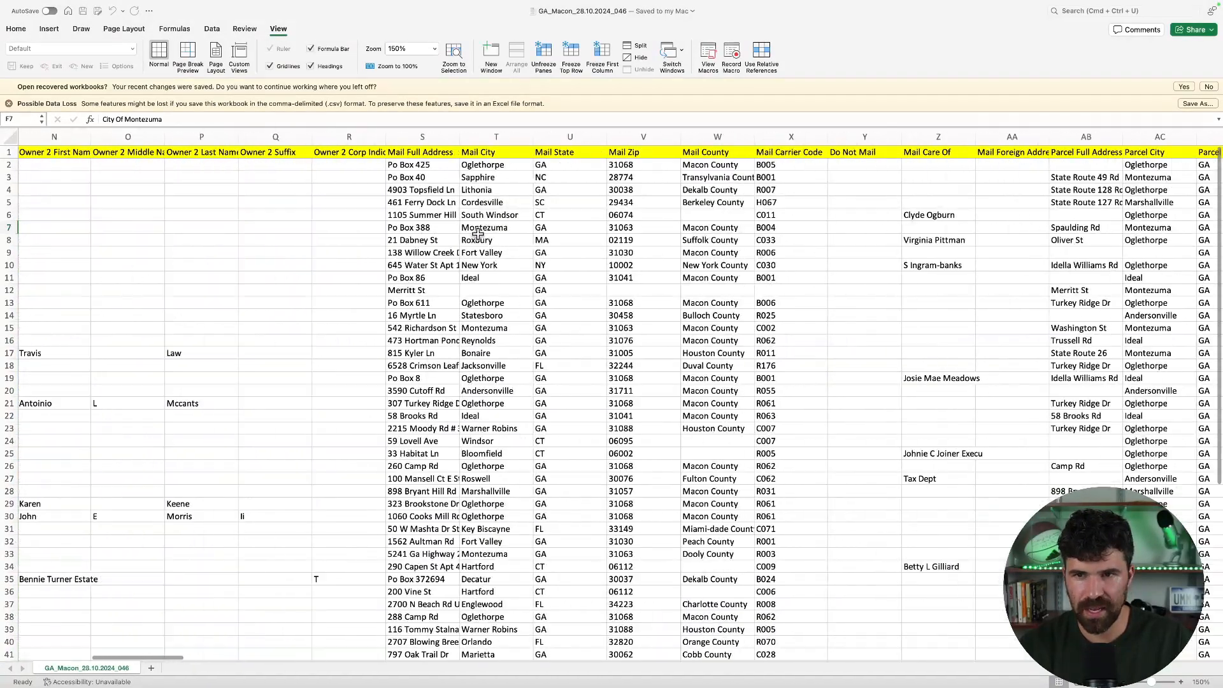
scroll(478, 234, "right", 6)
left_click(487, 200)
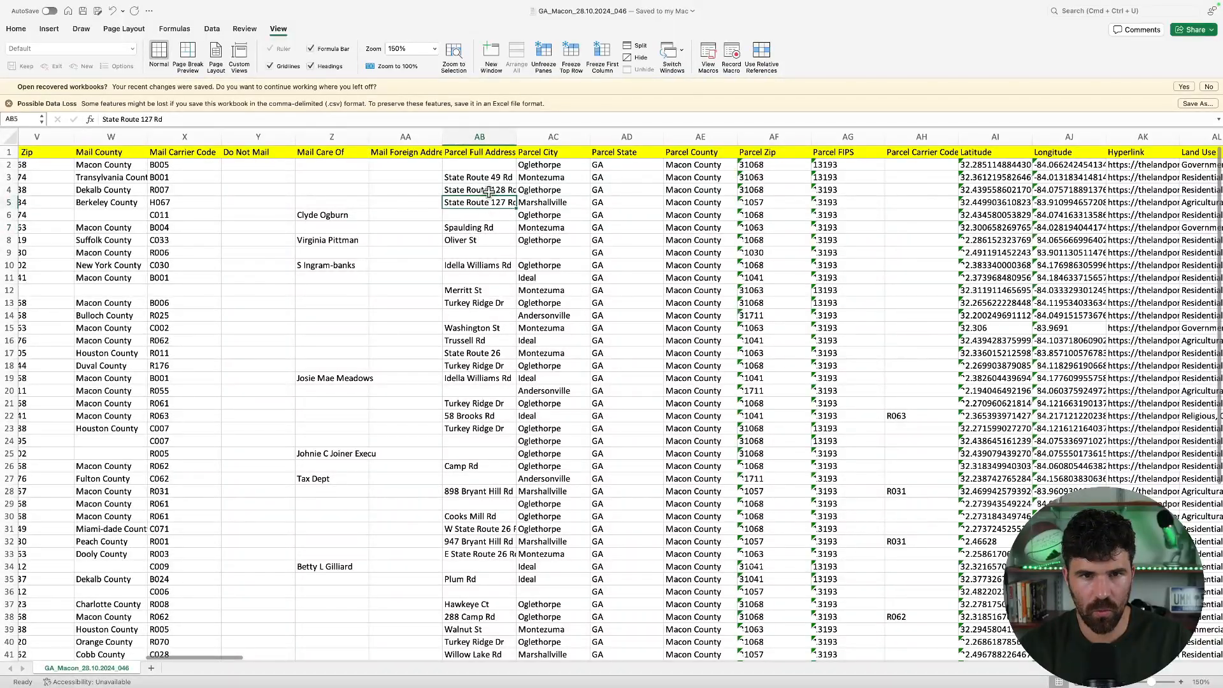
left_click(685, 191)
scroll(663, 204, "right", 5)
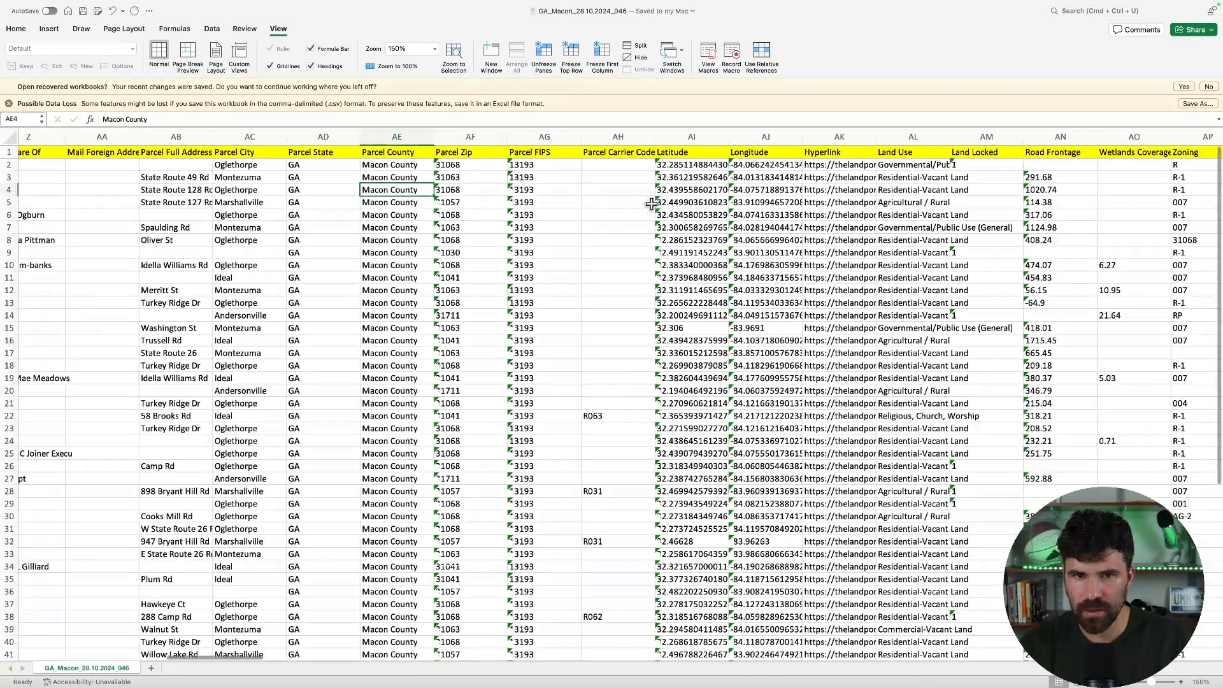
scroll(651, 204, "right", 4)
scroll(650, 203, "left", 20)
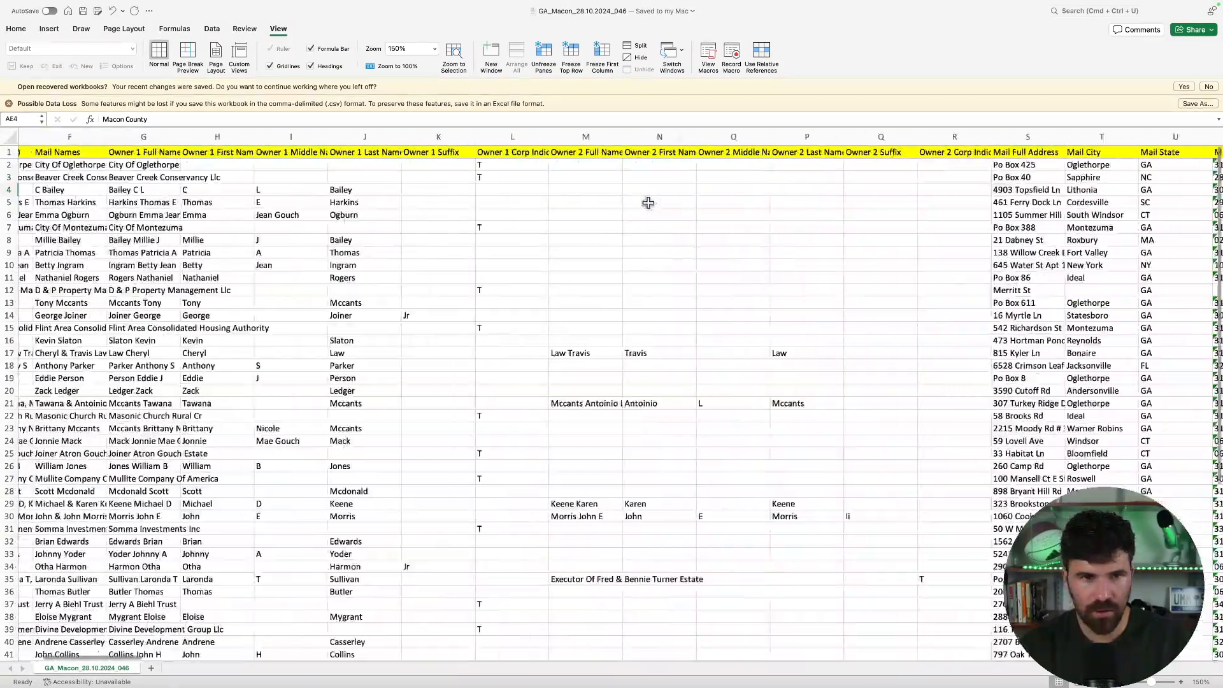
scroll(643, 201, "left", 6)
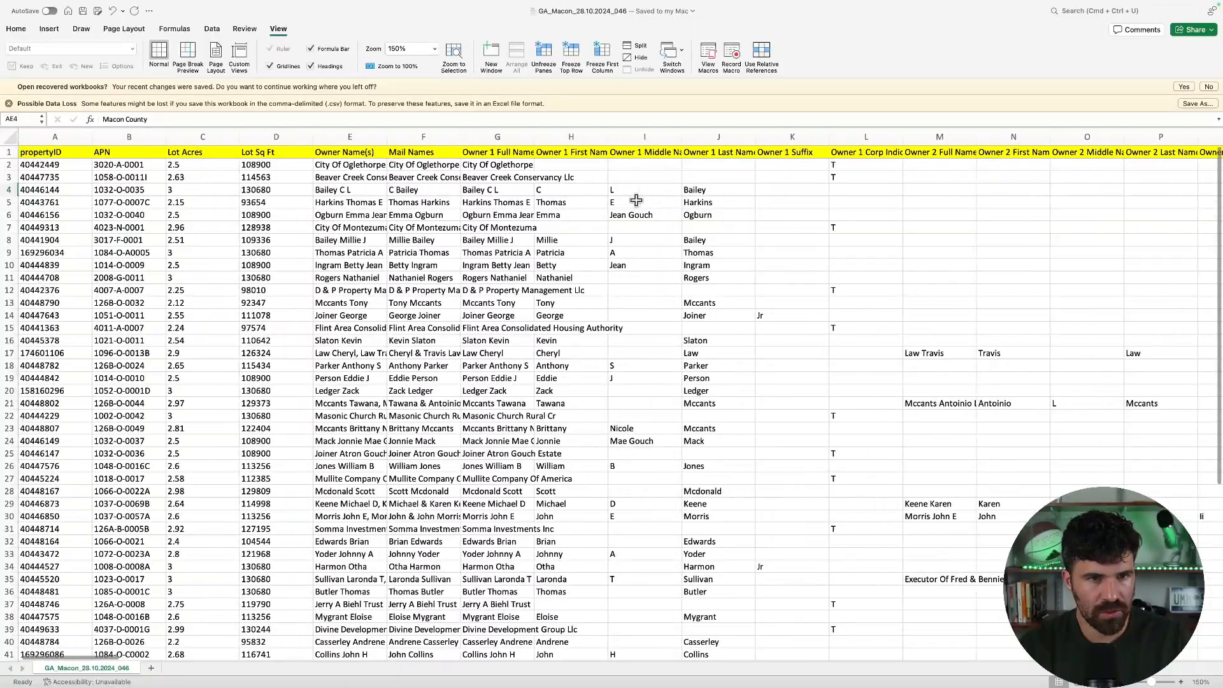
scroll(635, 200, "right", 20)
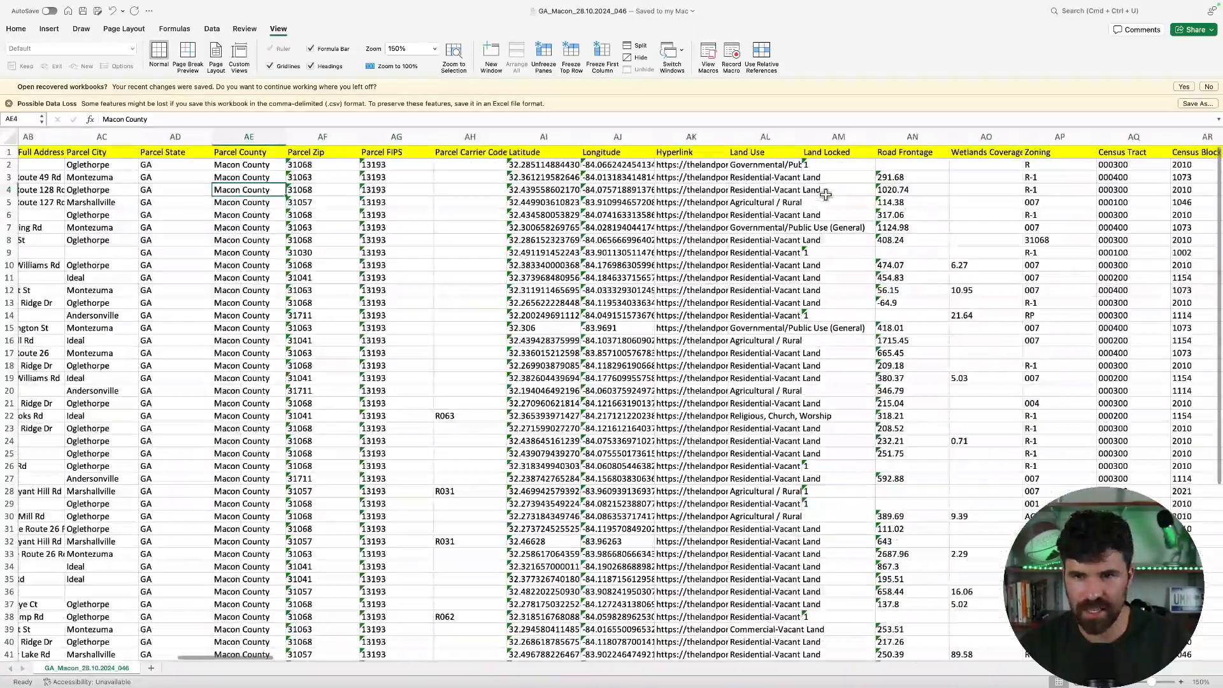
scroll(826, 195, "right", 14)
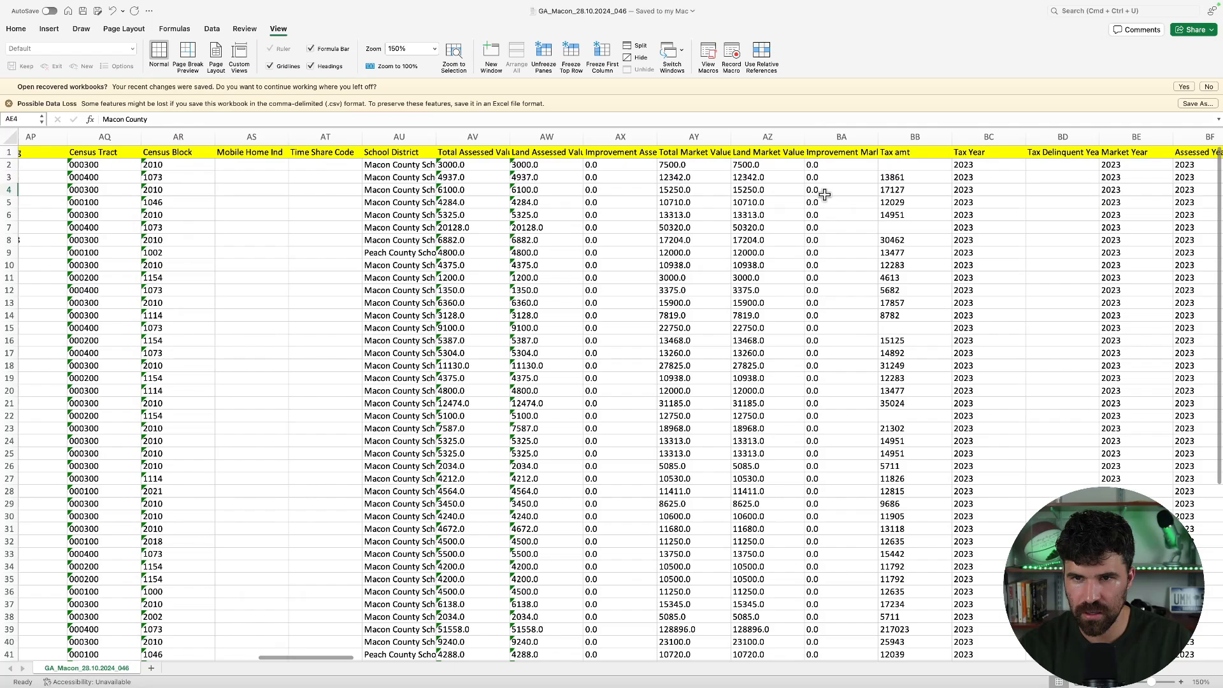
scroll(825, 194, "right", 13)
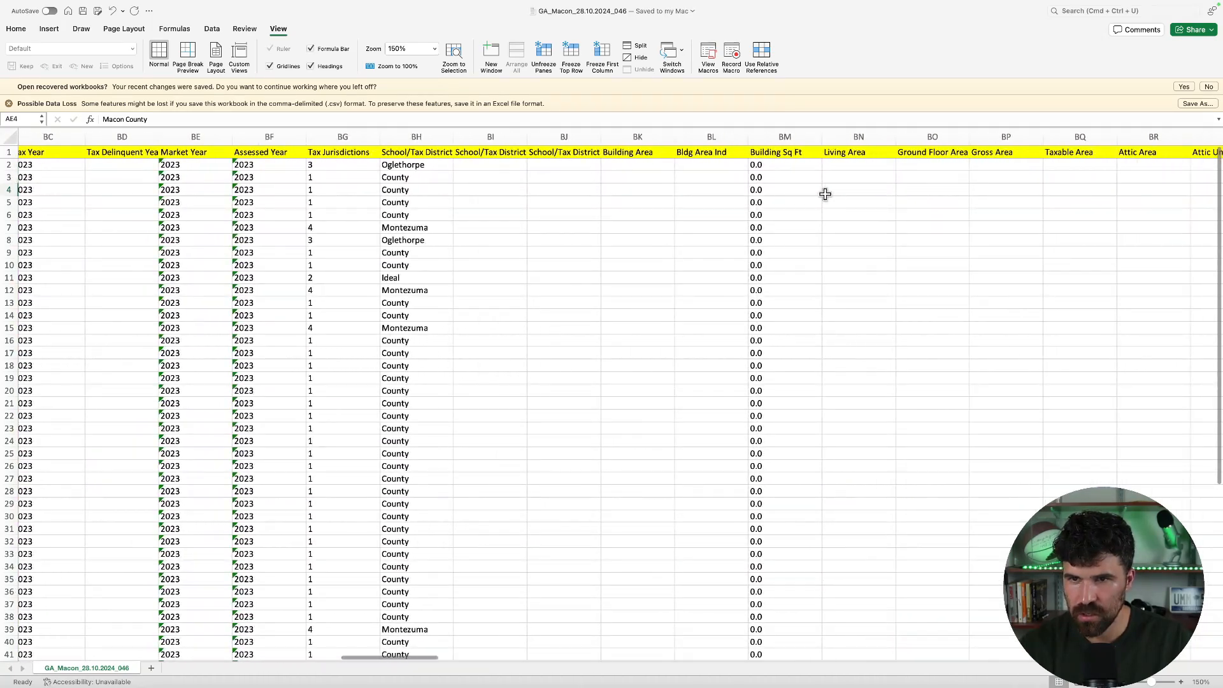
scroll(826, 194, "right", 5)
Search the sheet for the address column and widen Mail Full Address to show full addresses
key("super+f")
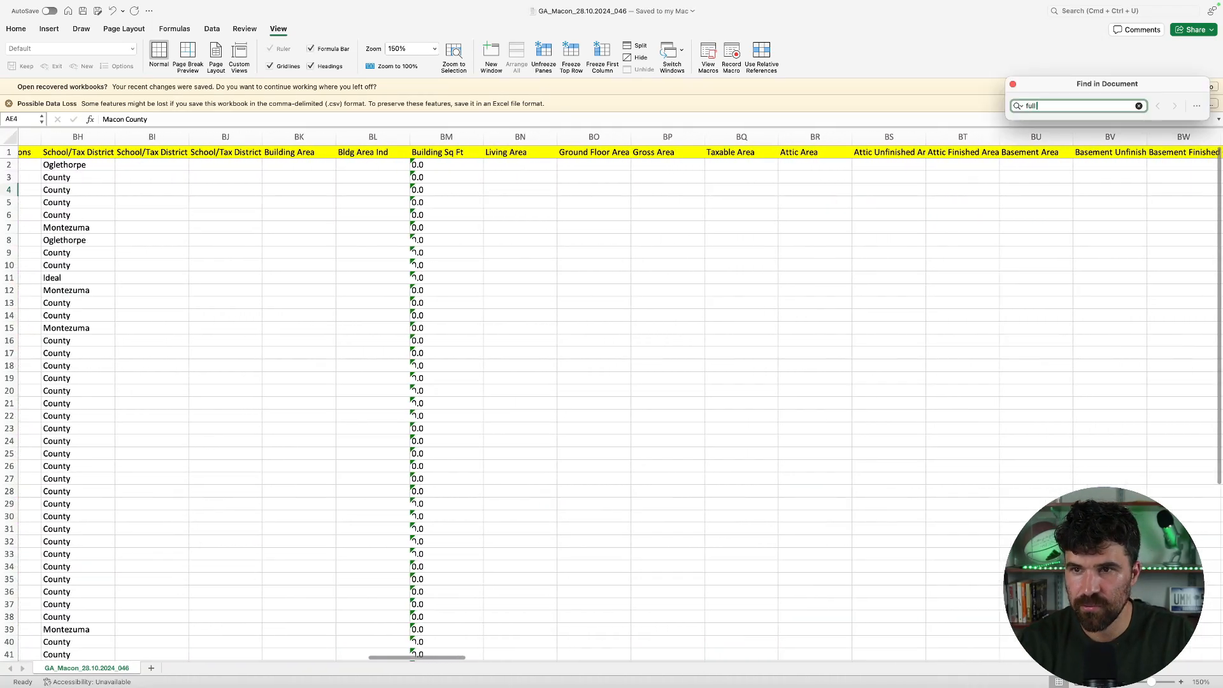
type("full")
key("BackSpace")
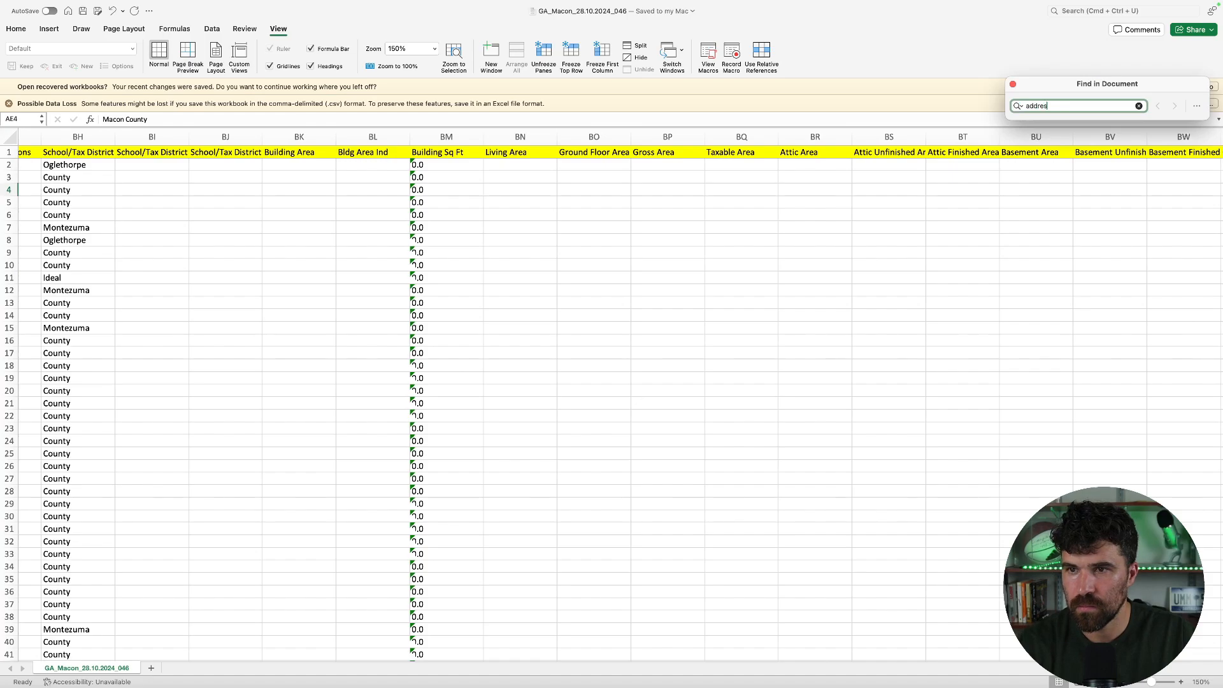
key("Return")
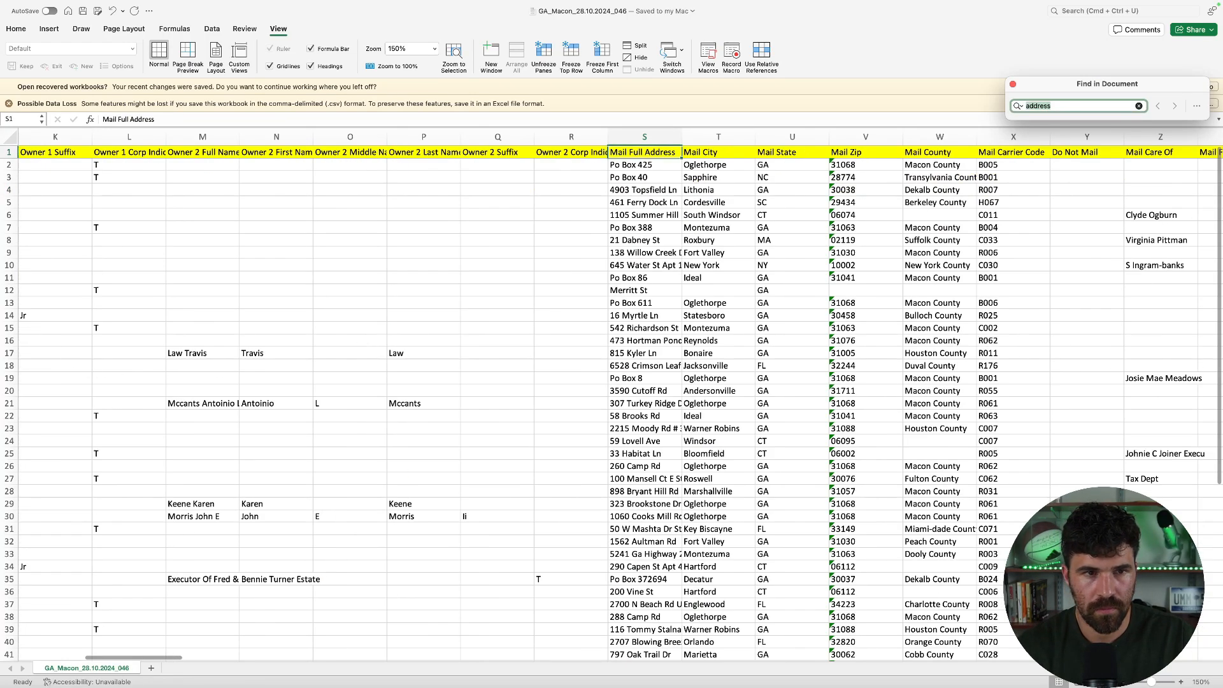
scroll(646, 214, "down", 1)
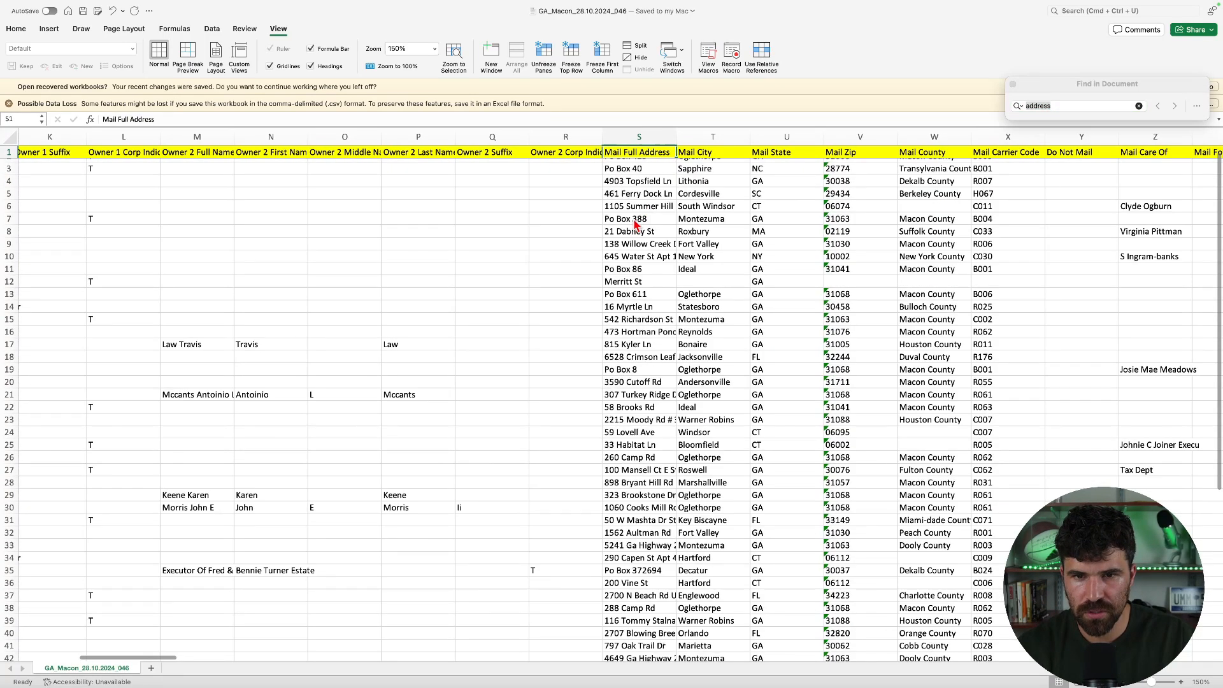
scroll(636, 225, "up", 1)
left_click_drag(673, 140, 708, 140)
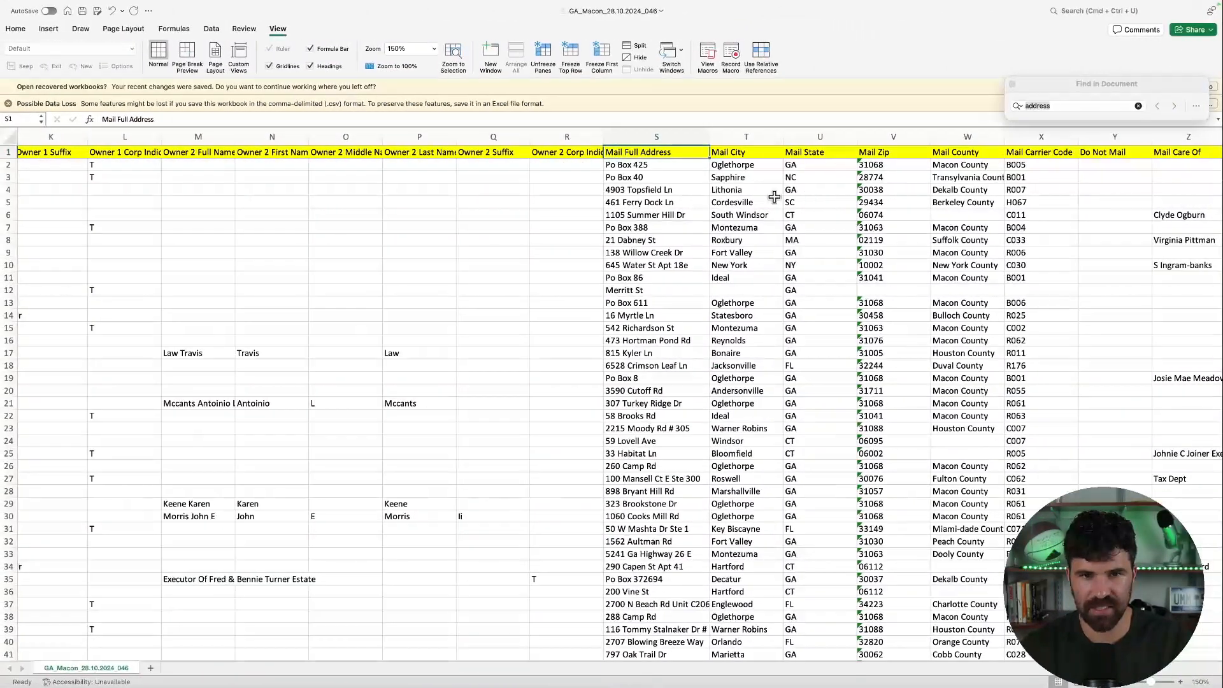
key("ctrl+Right")
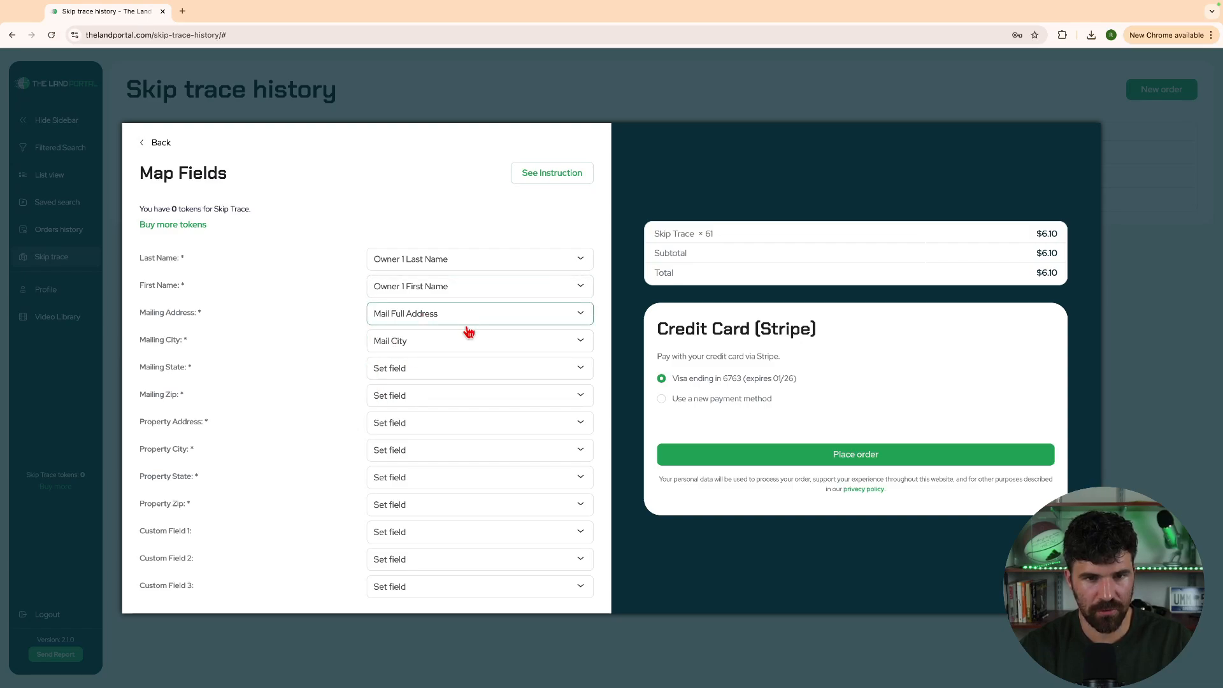
Open the Mailing State column choices to pick its source column
left_click(450, 368)
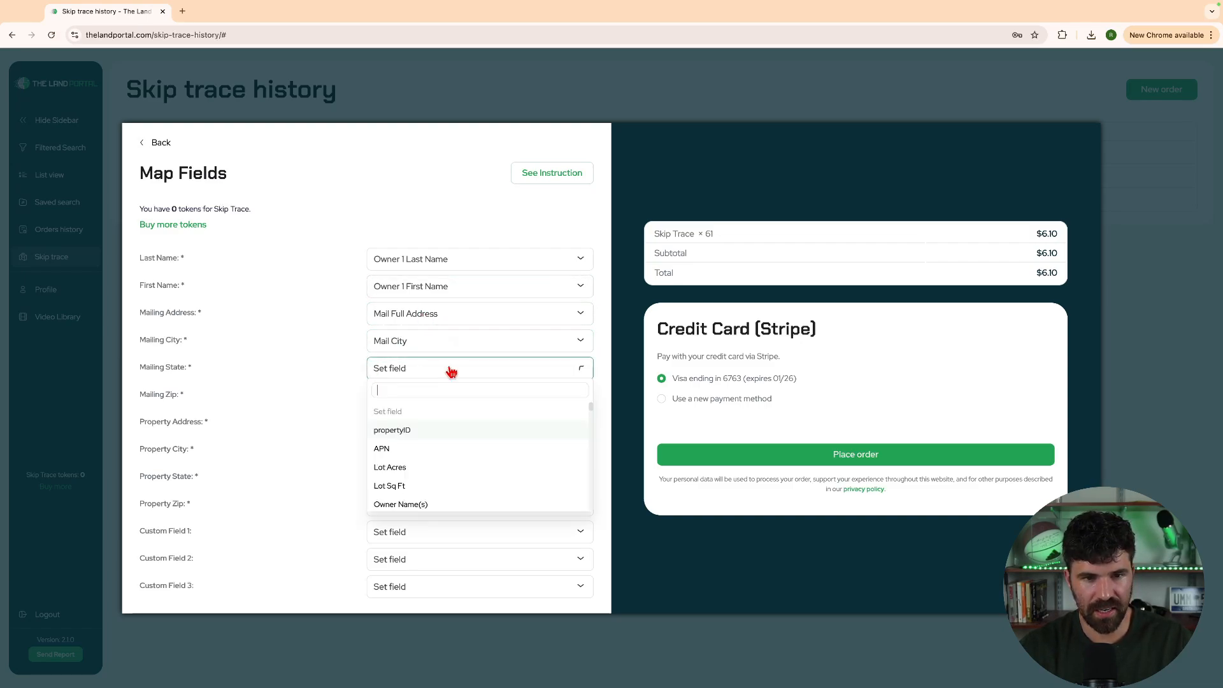
scroll(423, 470, "down", 5)
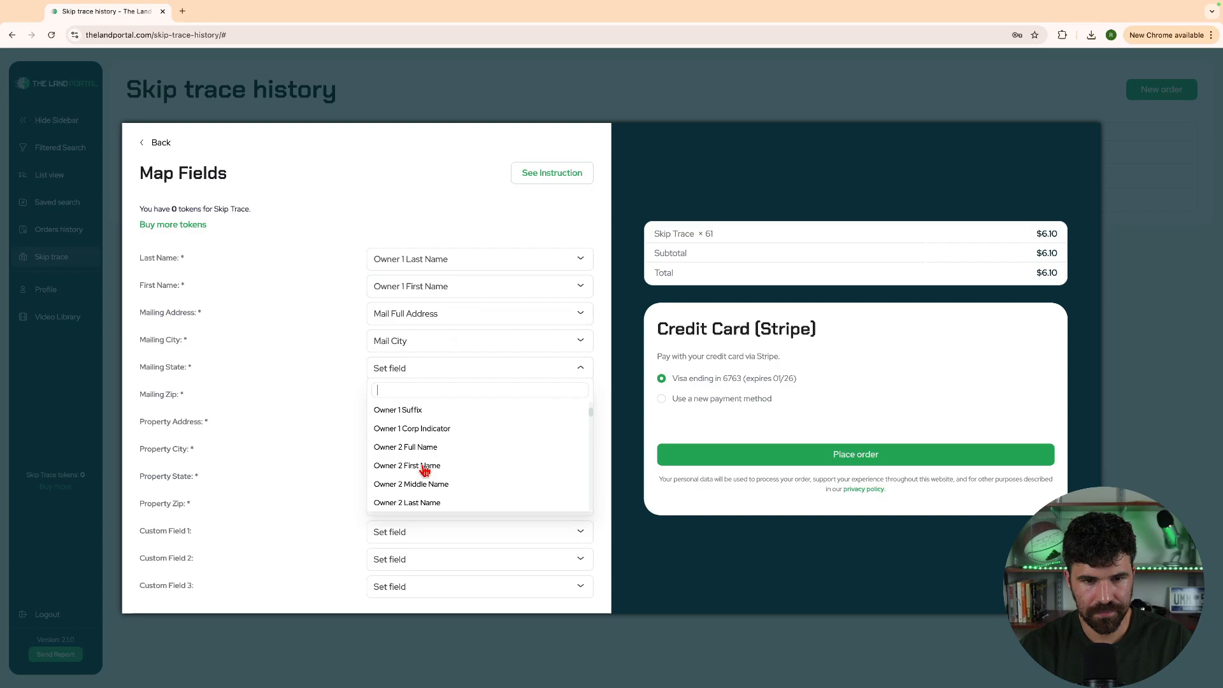
Map Mailing State to Mail State, then check the first mailing address in column S
type("sta")
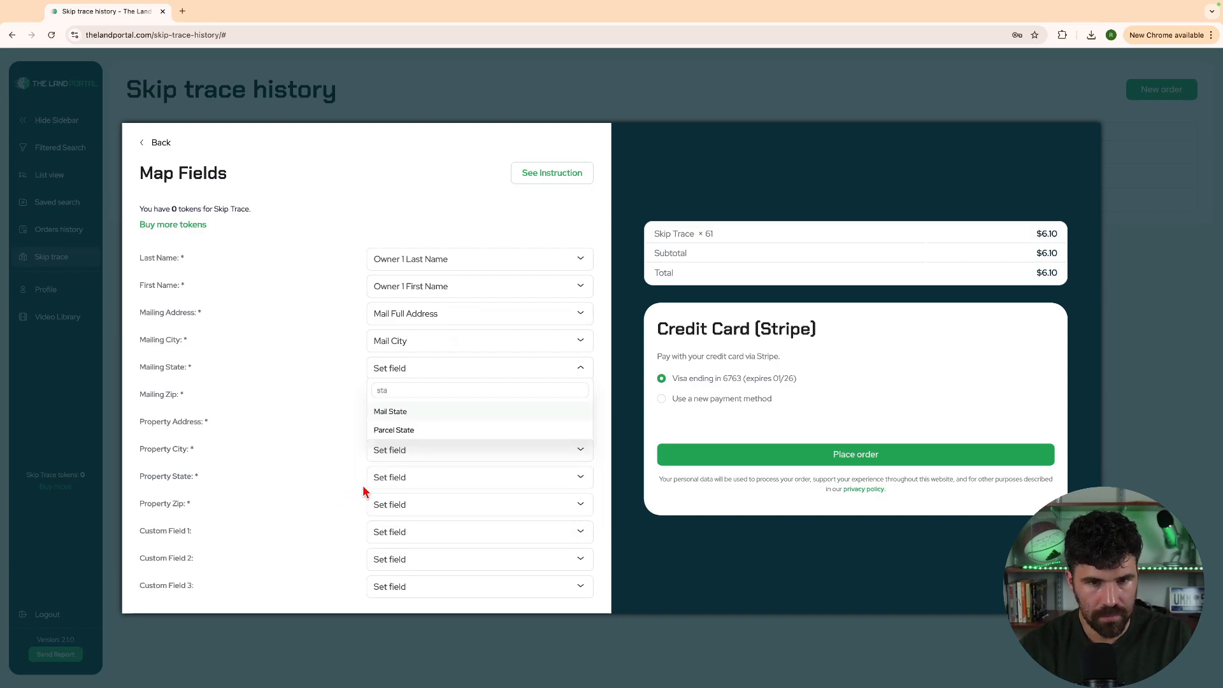
left_click(390, 411)
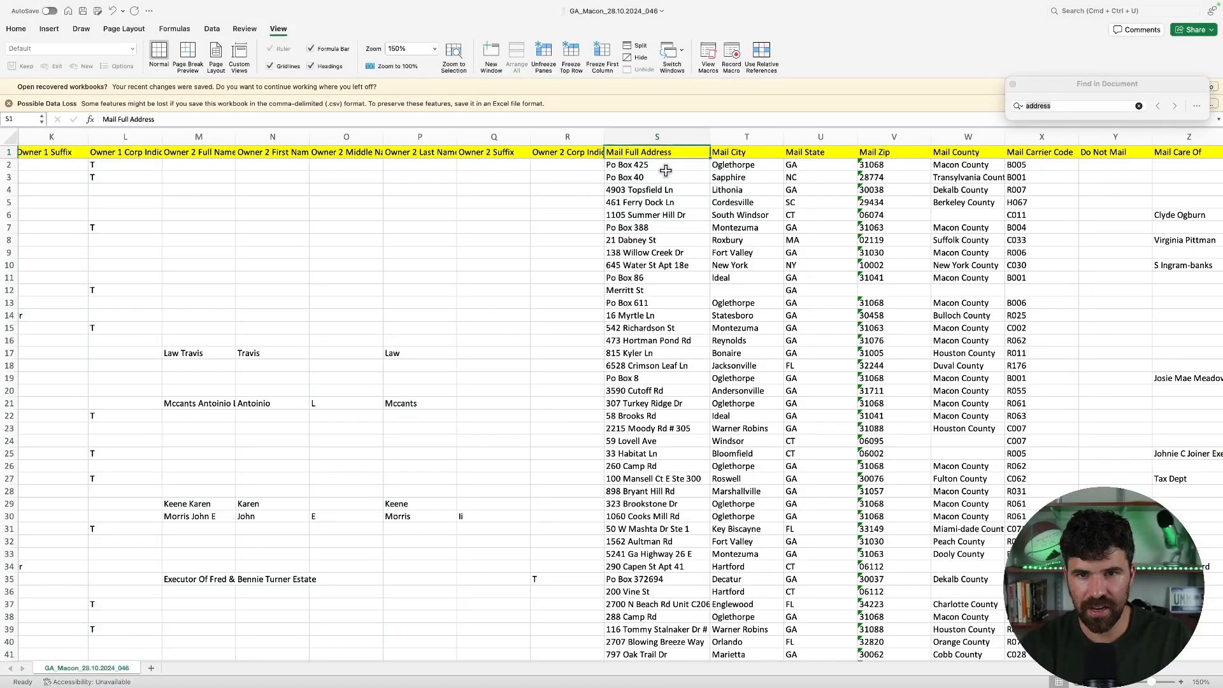
left_click(638, 167)
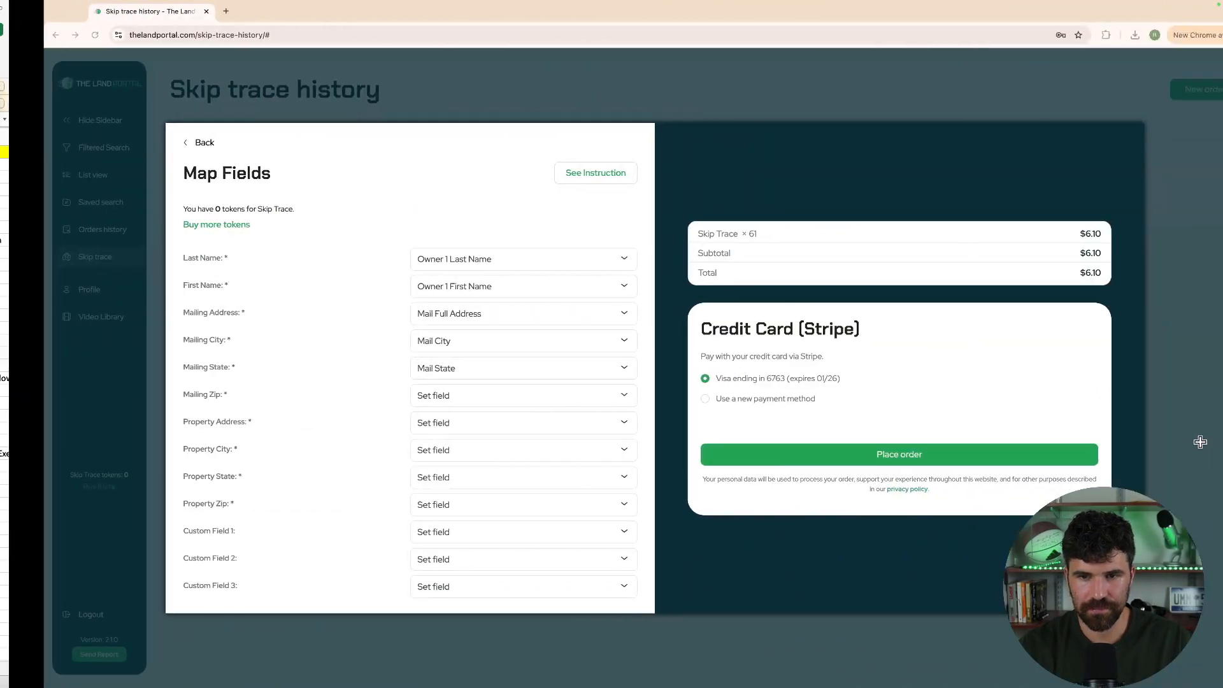
Map Mailing Zip to Mail Zip and Property Address to Parcel Full Address
left_click(414, 397)
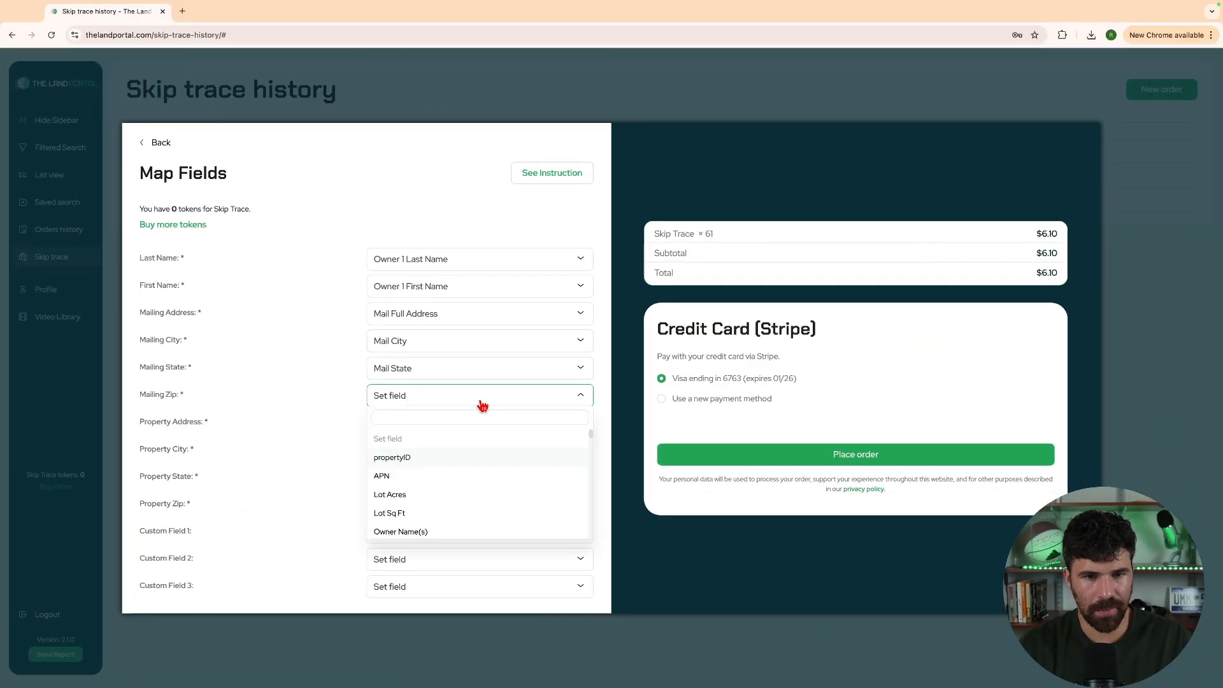
type("z")
left_click(417, 434)
left_click(417, 426)
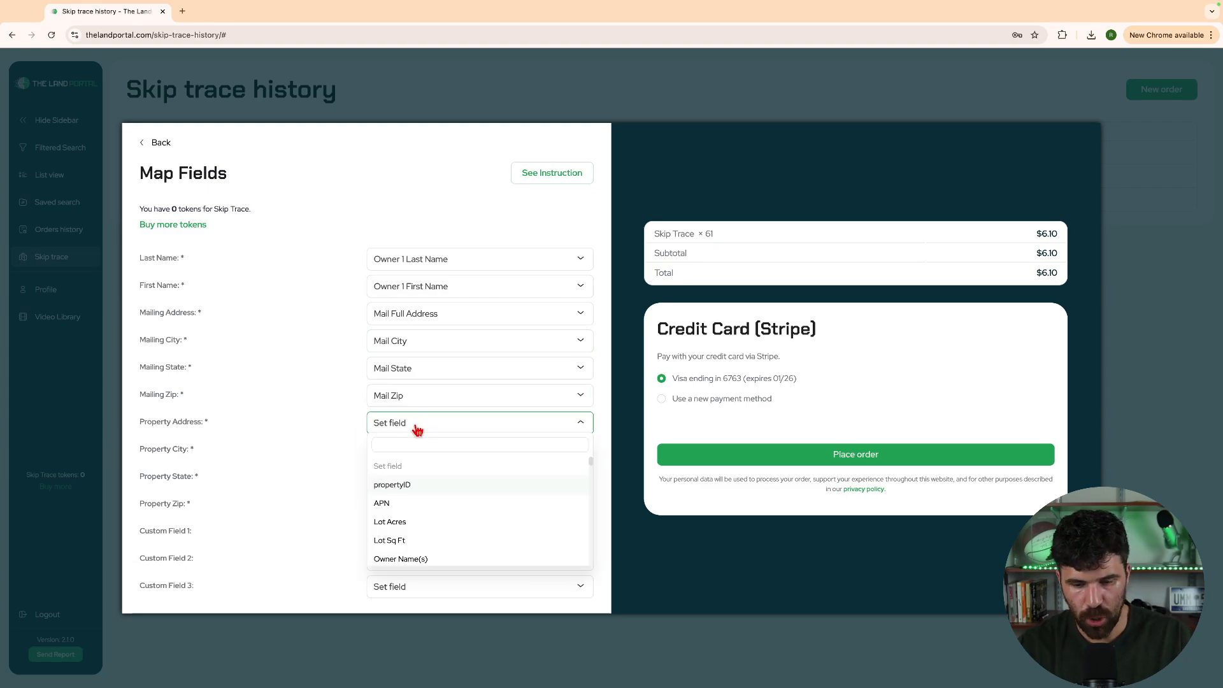
type("add")
left_click(405, 503)
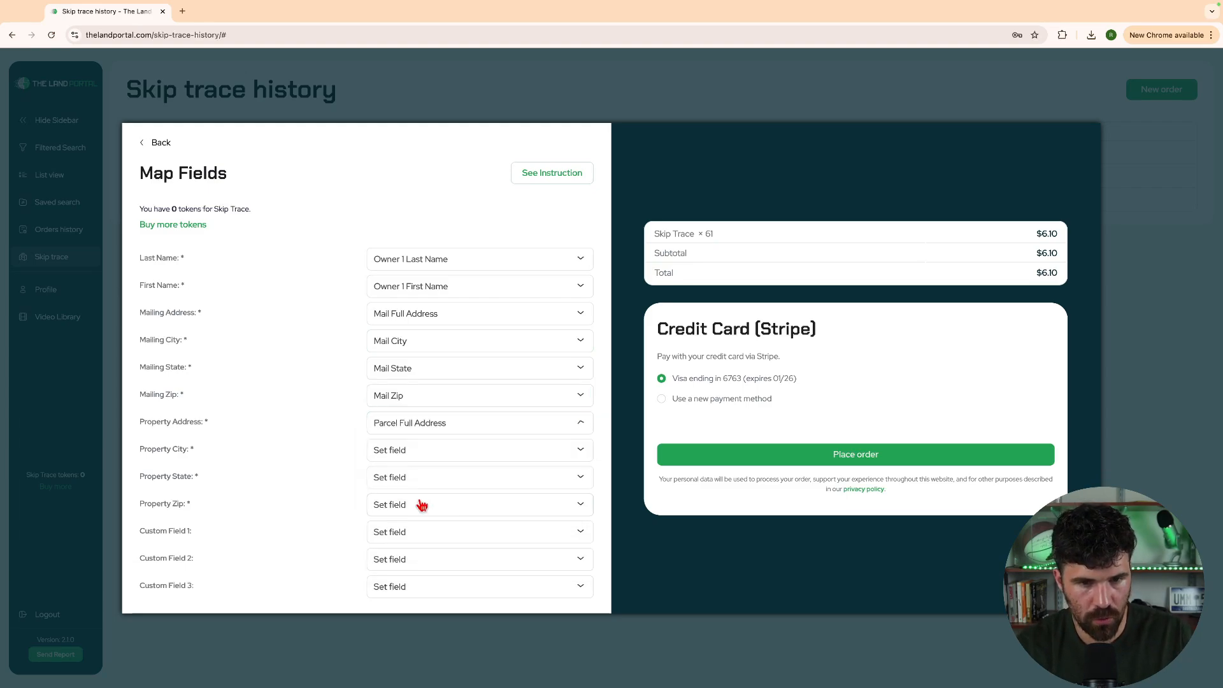
Map Property City, State and Zip to Parcel City, Parcel State and Parcel Zip
left_click(429, 451)
type("cit")
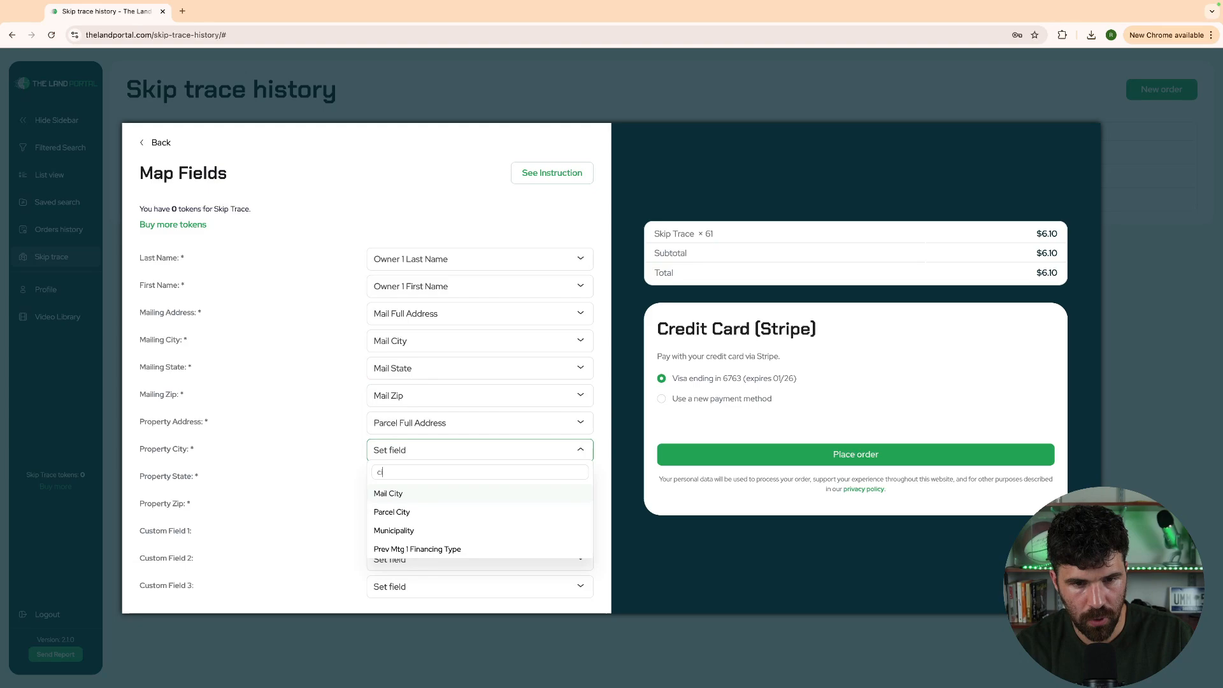
left_click(409, 510)
left_click(407, 481)
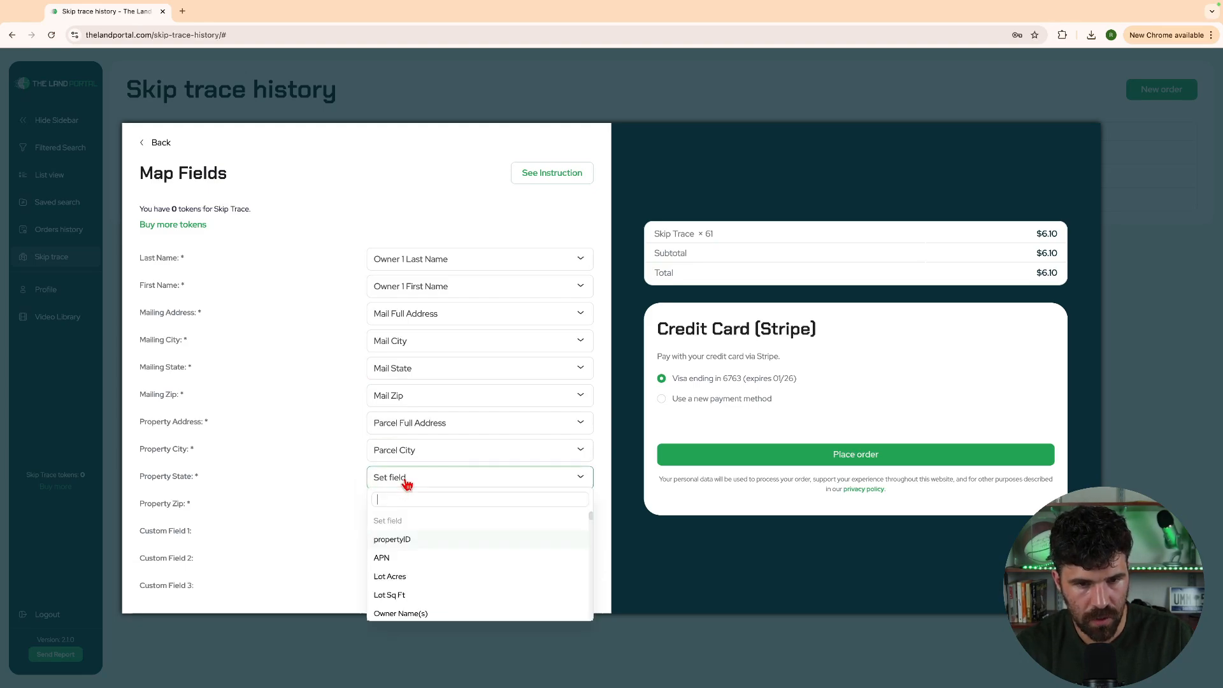
type("stat")
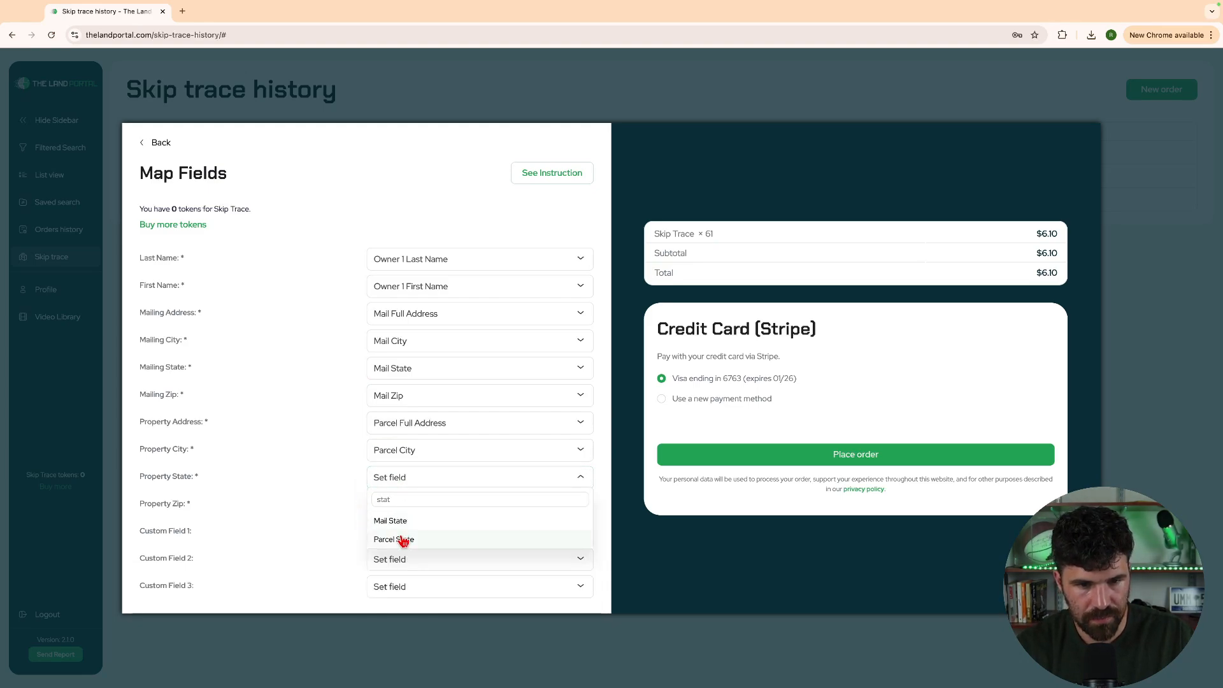
left_click(403, 539)
left_click(412, 508)
type("zip")
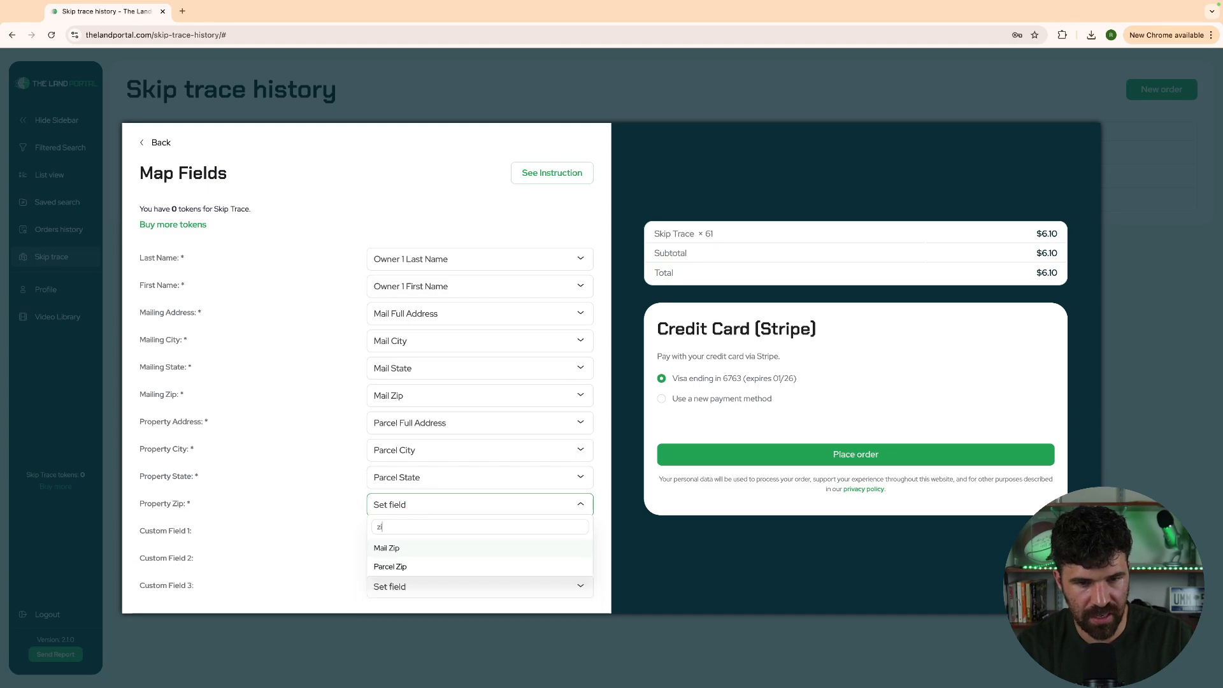
left_click(389, 567)
left_click(411, 532)
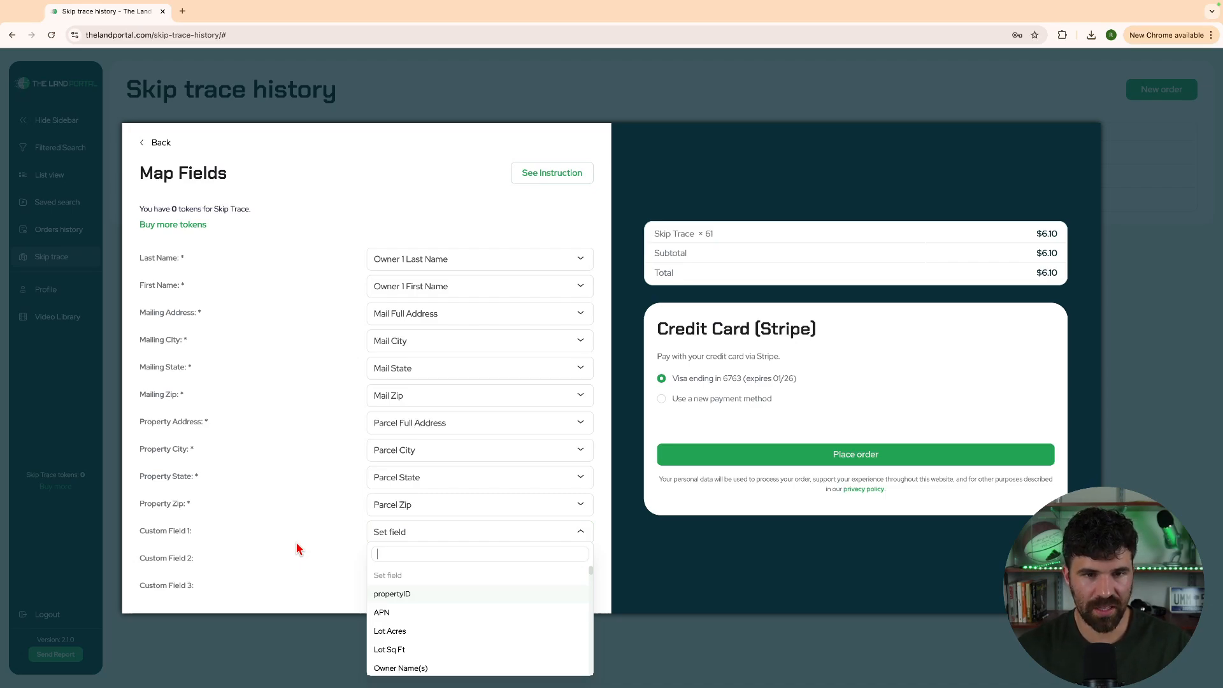
Set Custom Fields 1, 2 and 3 to APN, Parcel County and Lot Acres
left_click(209, 563)
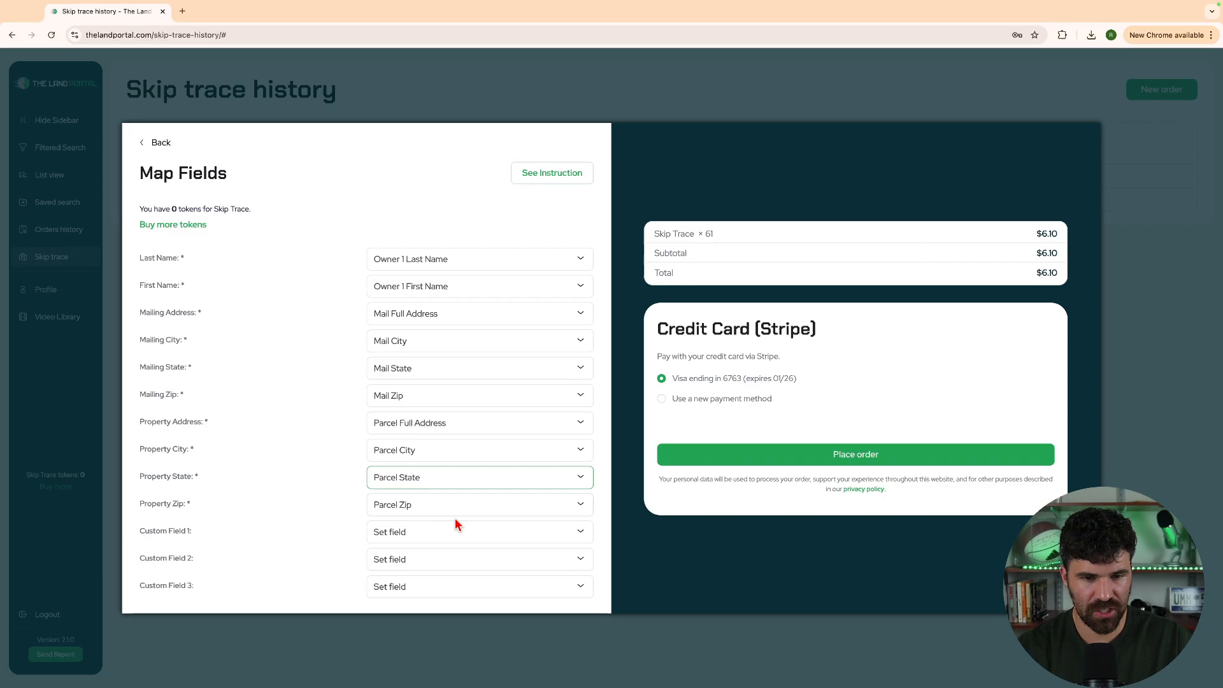
left_click(437, 534)
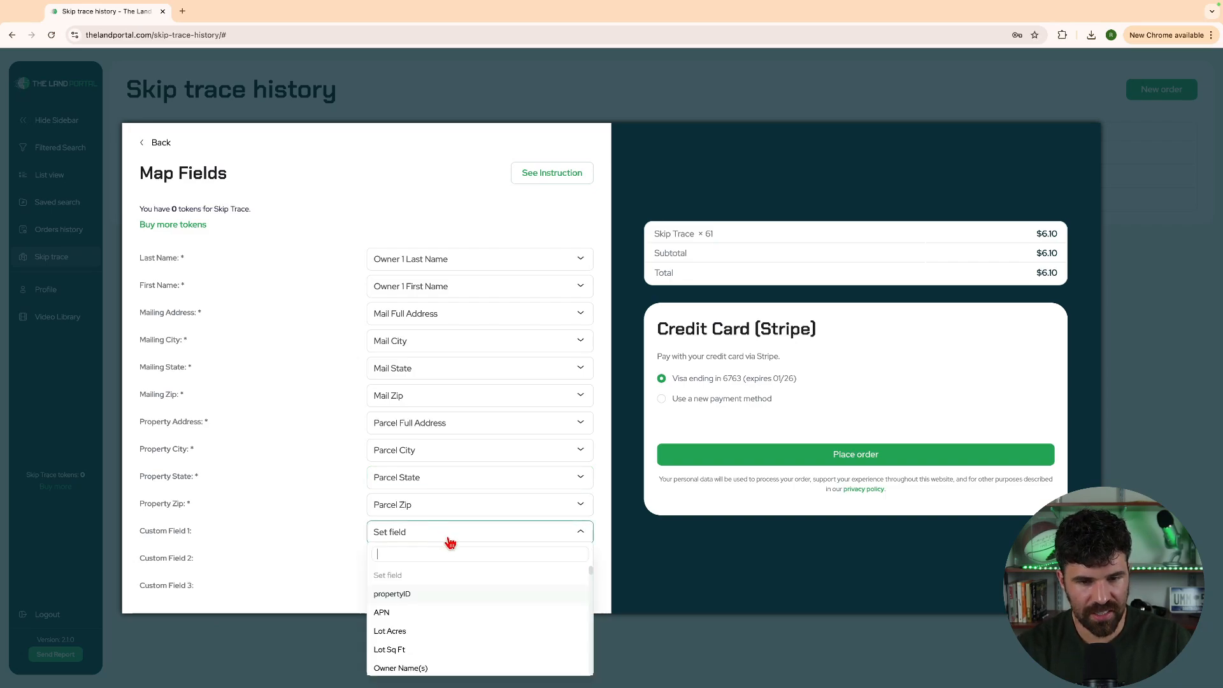
left_click(384, 613)
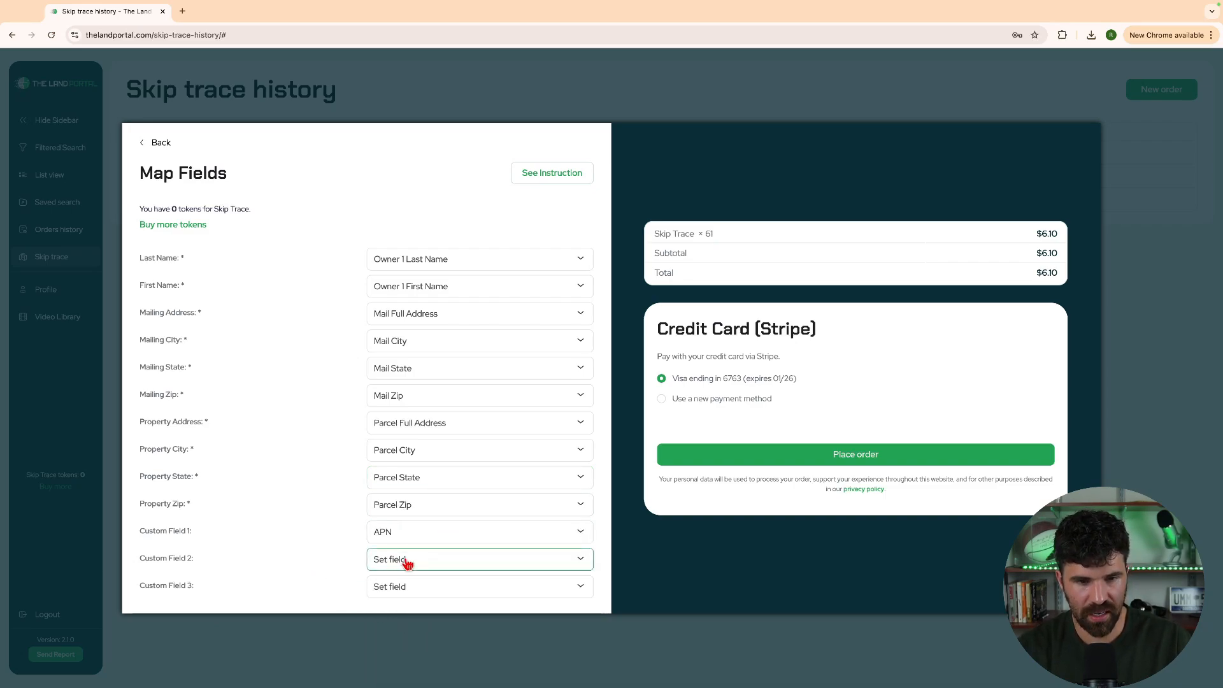
left_click(408, 563)
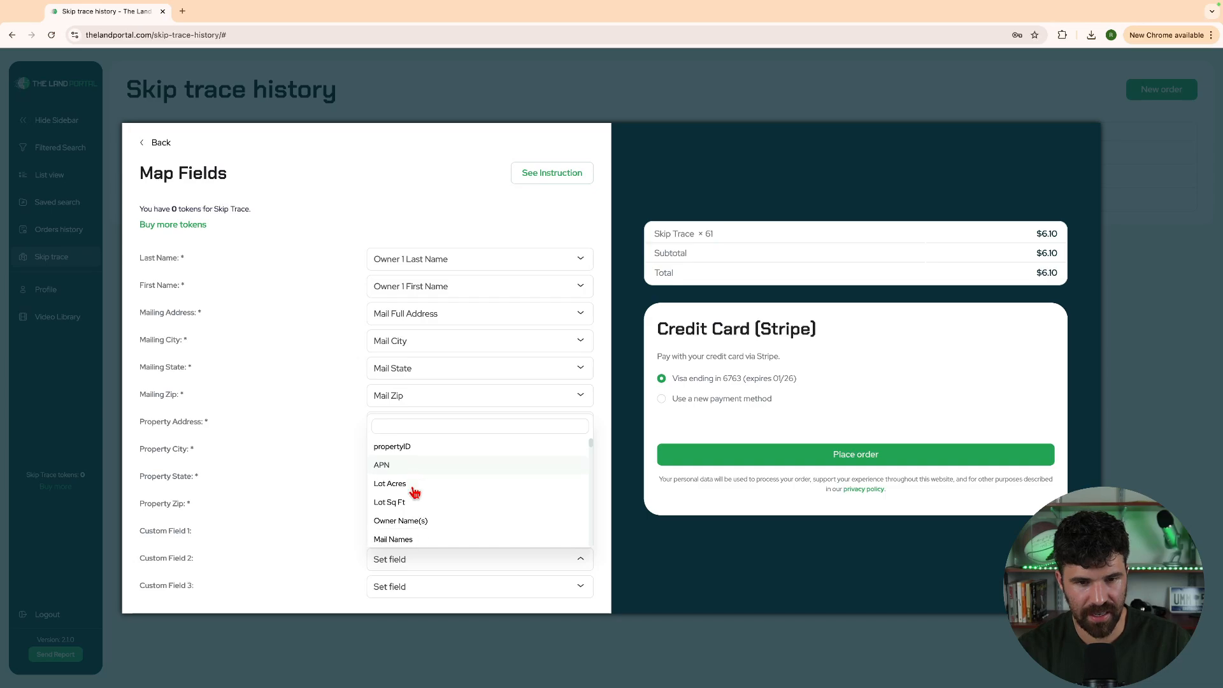
scroll(404, 488, "up", 1)
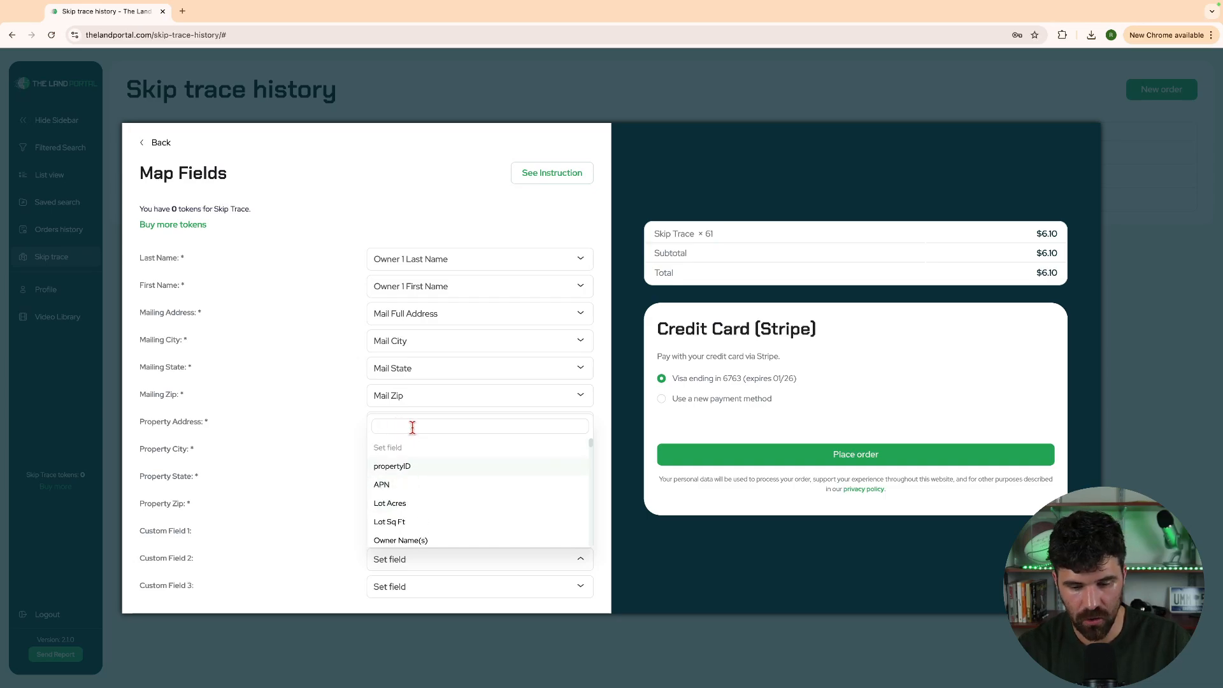
type("coun")
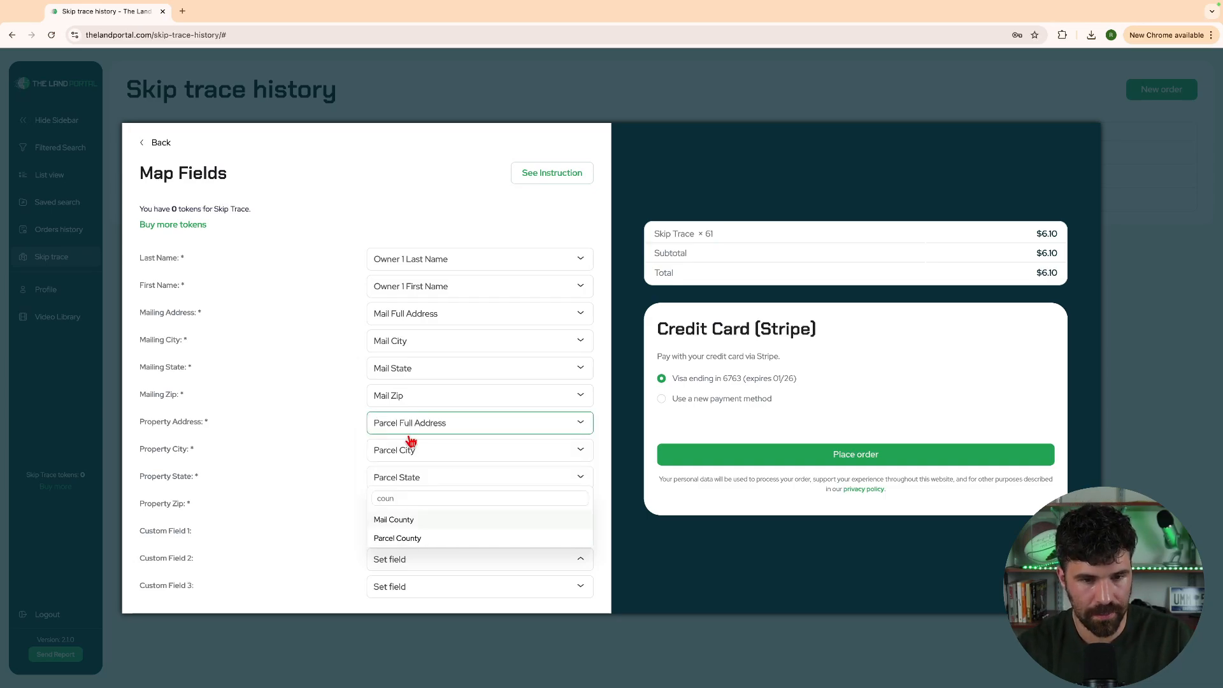
left_click(412, 541)
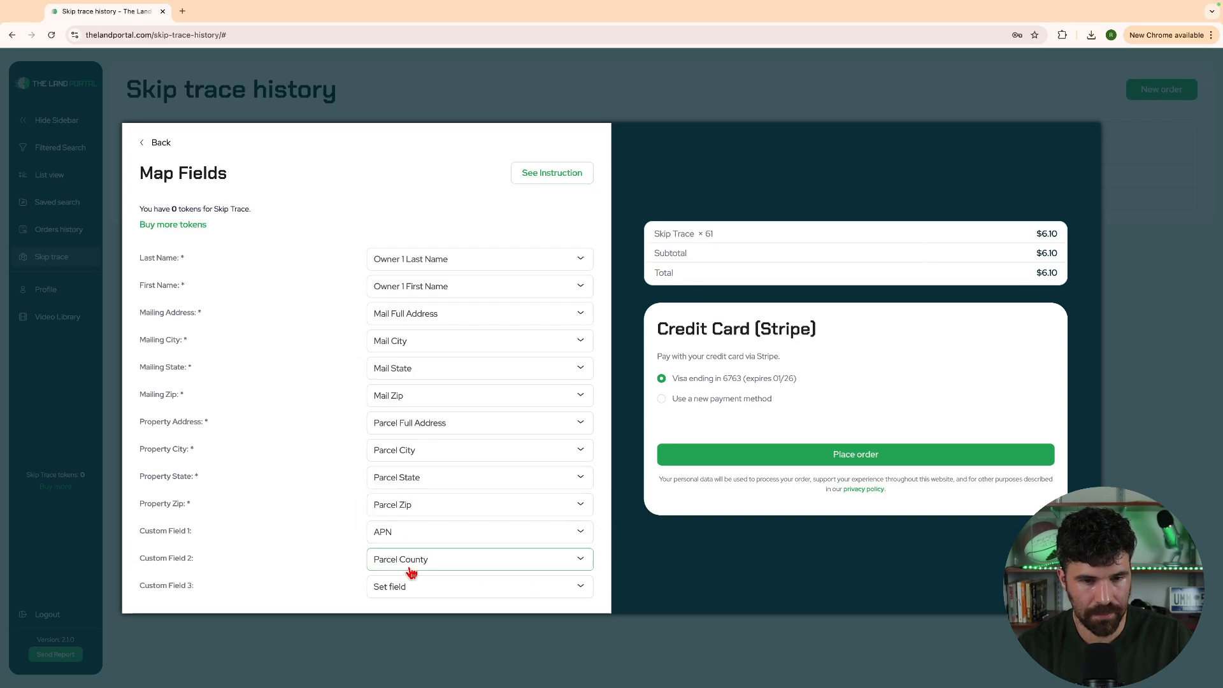
left_click(395, 593)
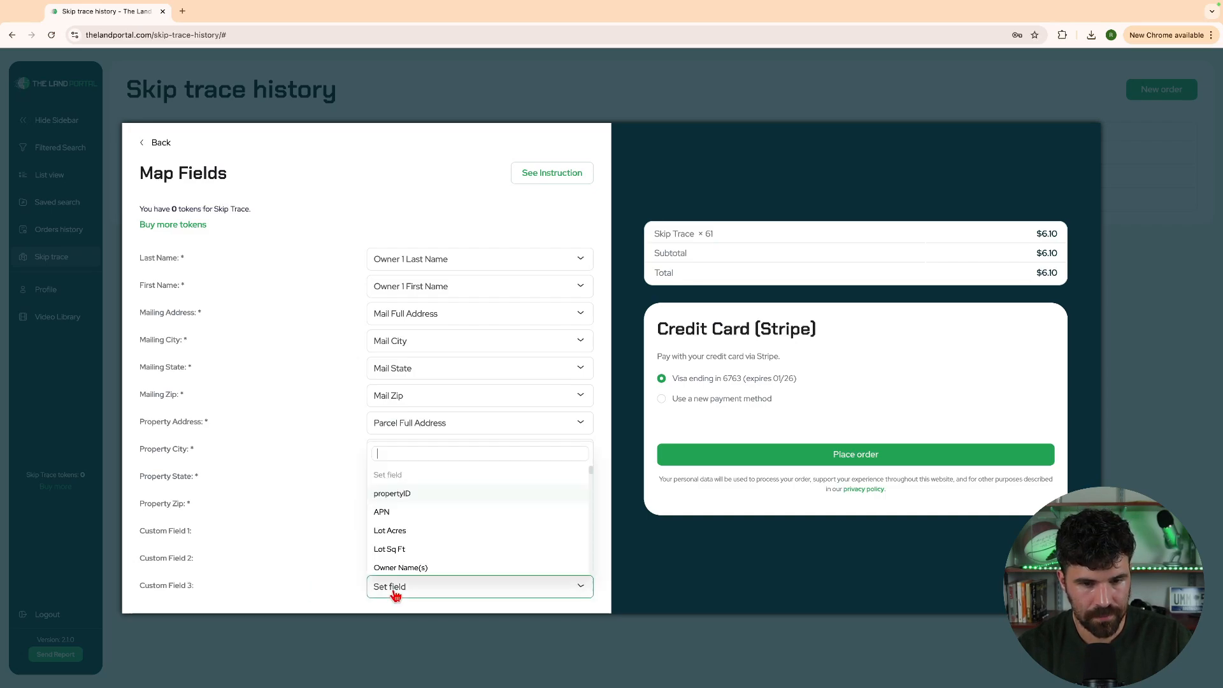
left_click(411, 533)
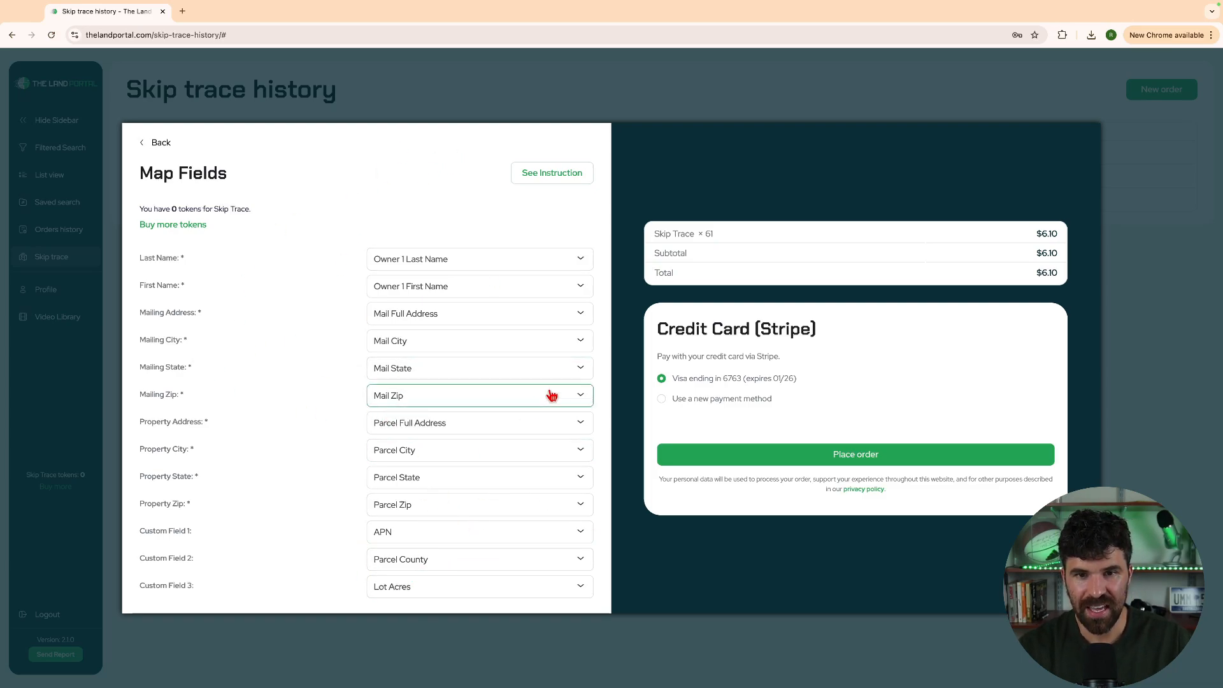
Place the 61-property order and reload the history to see it listed as Processing
left_click(861, 450)
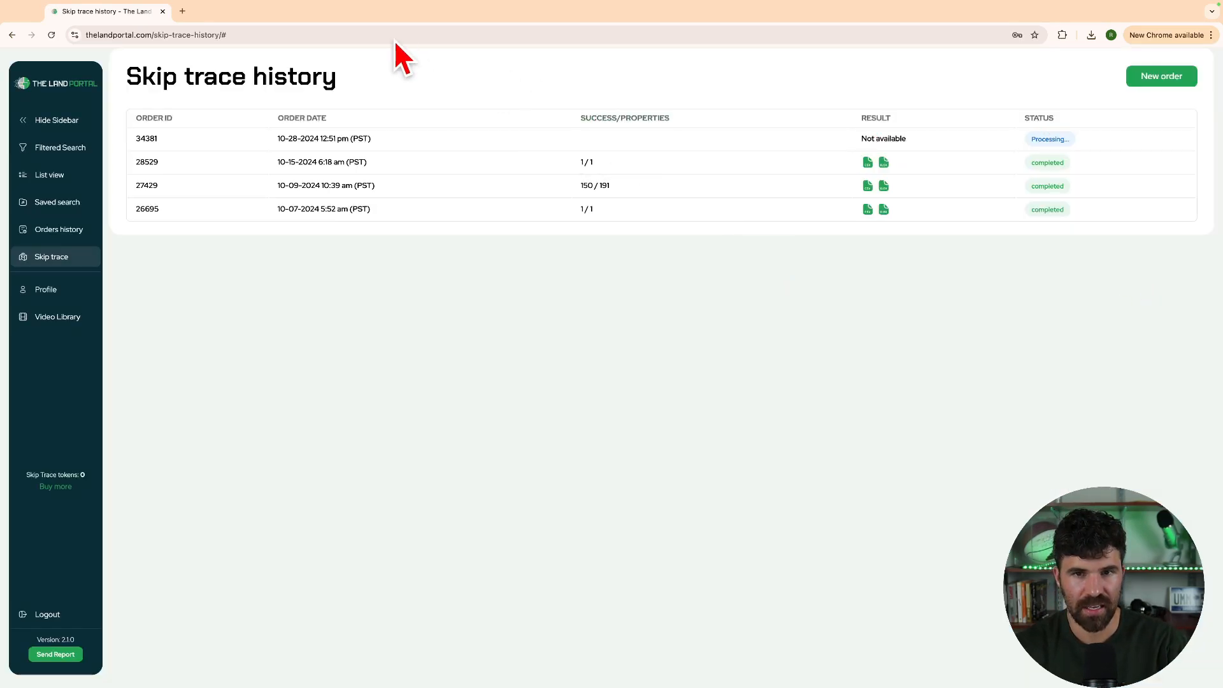
left_click(369, 34)
key("Return")
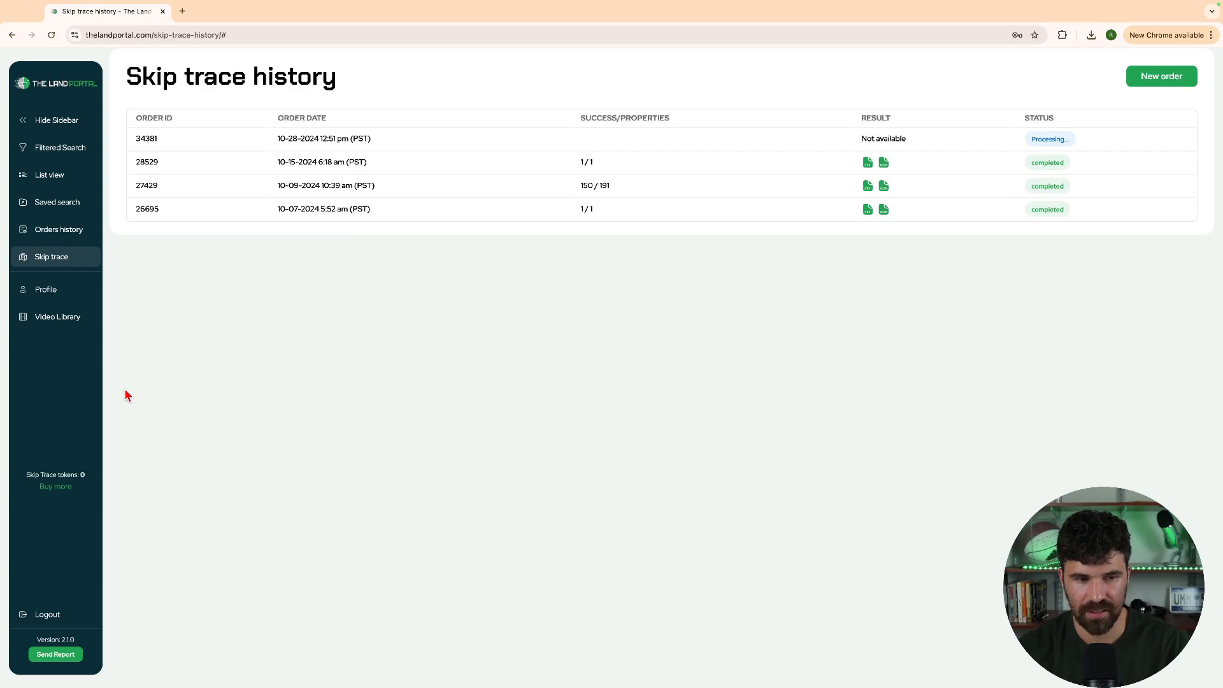
Cancel the token purchase and return to thelandportal.com's main map page
left_click(54, 486)
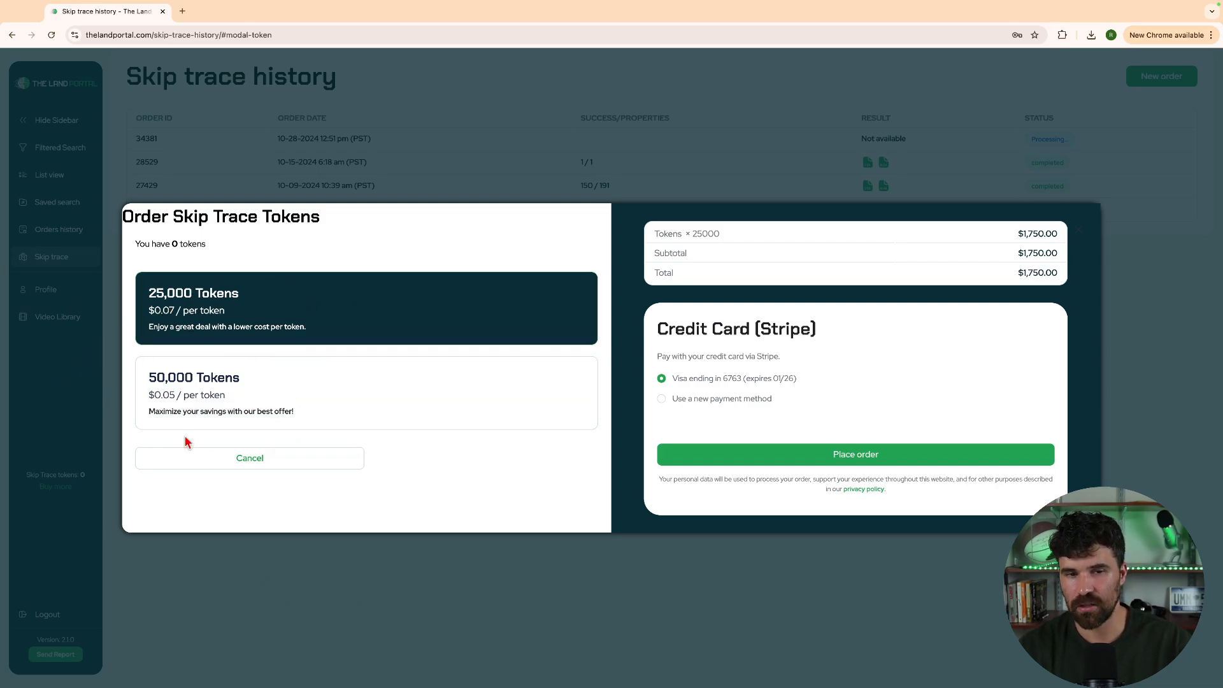
left_click(179, 464)
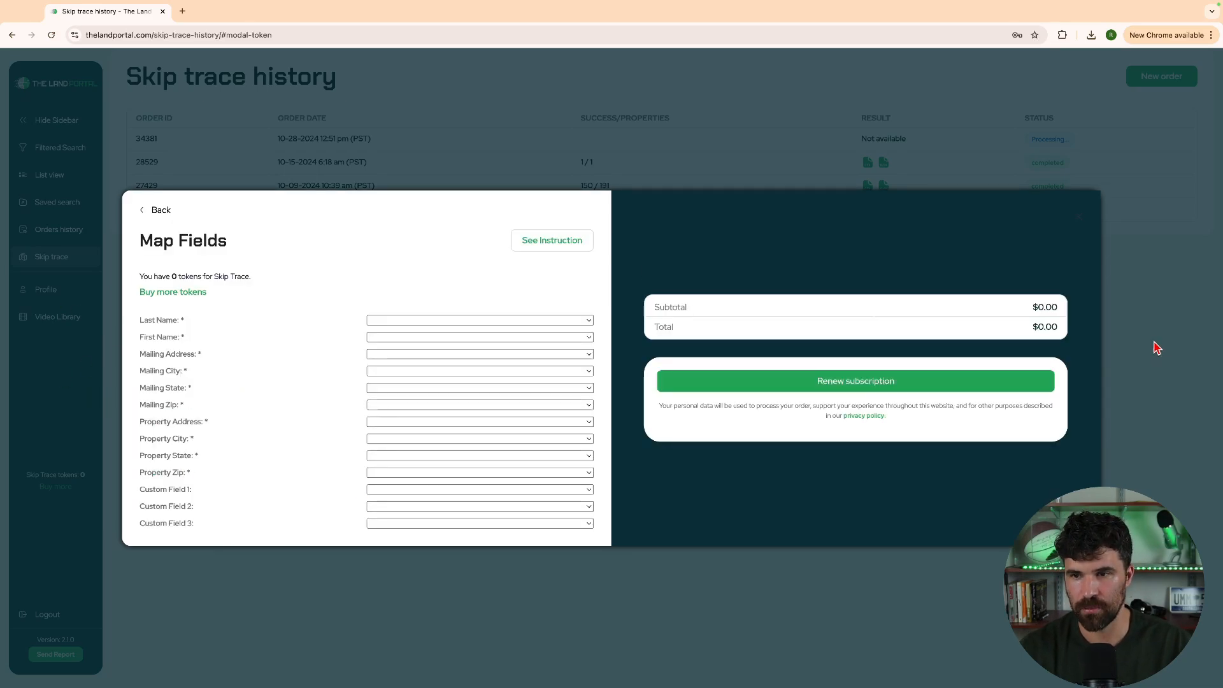
left_click(152, 49)
type("th")
key("Return")
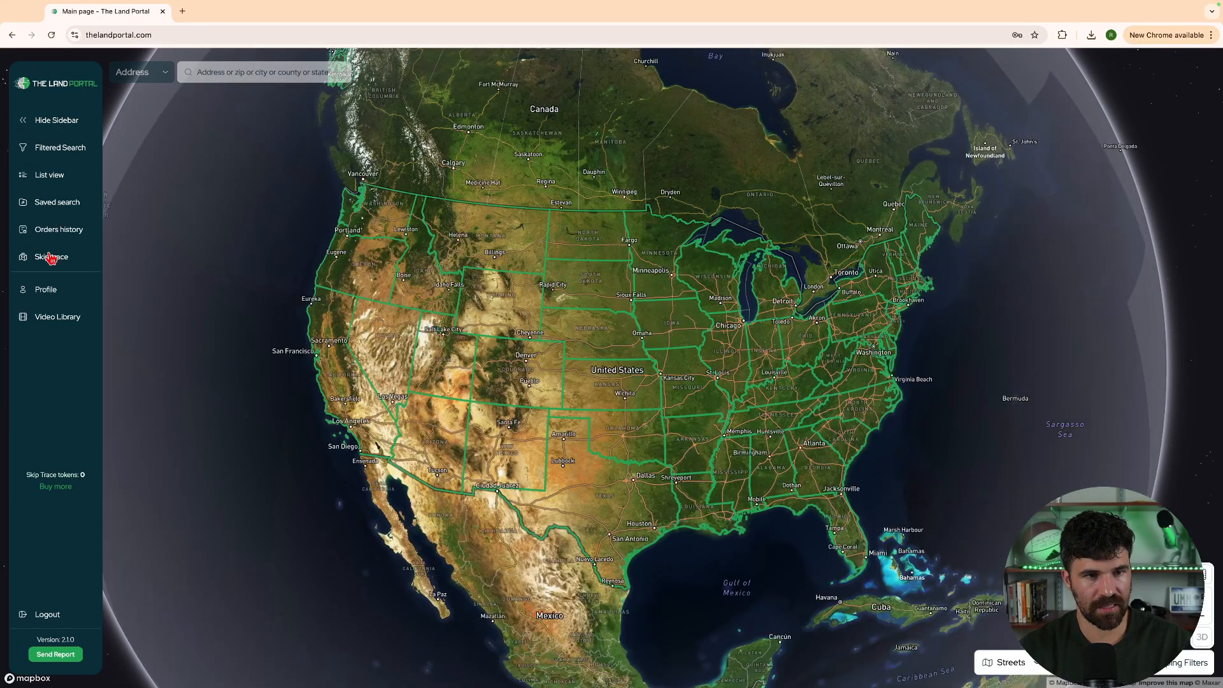
Open the skip trace order history and check that the order found 46 of 61 properties
left_click(53, 257)
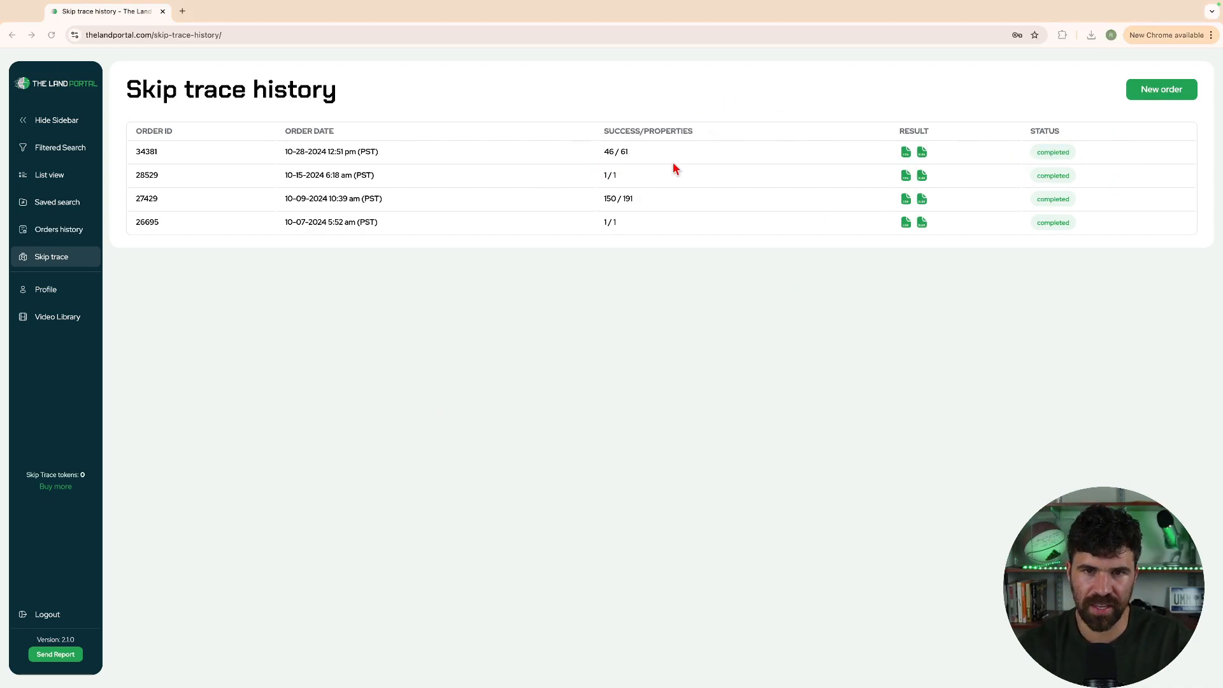
left_click_drag(665, 155, 546, 153)
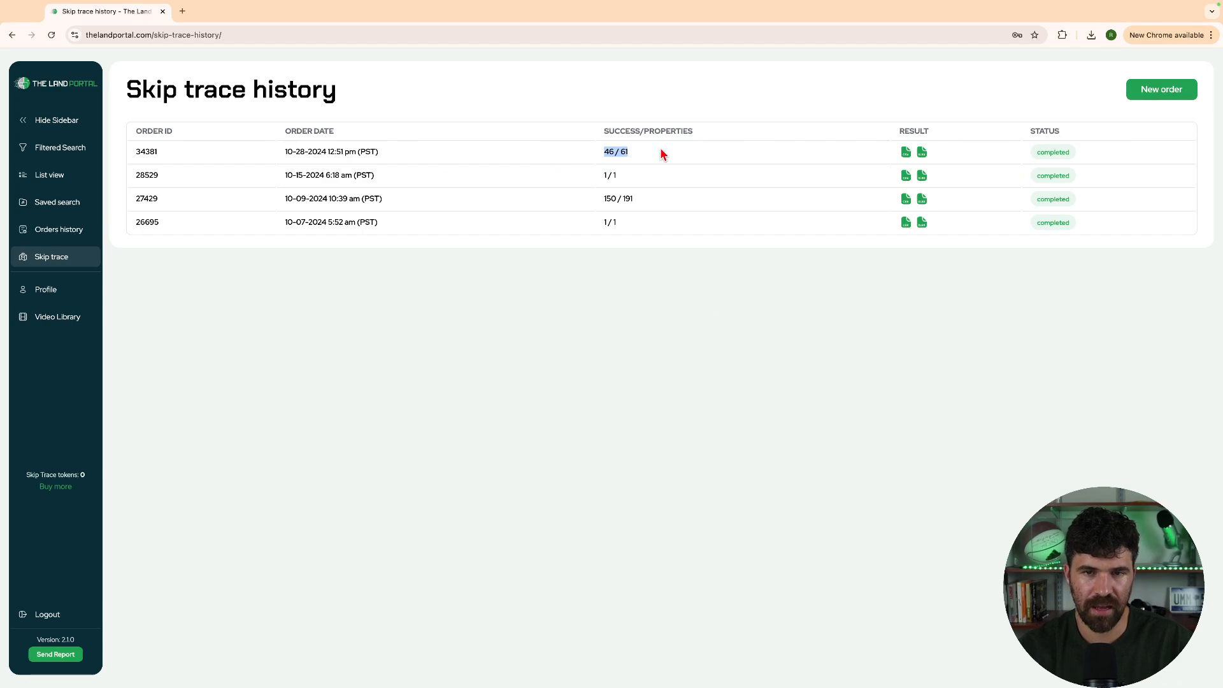
left_click(601, 161)
left_click_drag(640, 157, 543, 155)
left_click(644, 151)
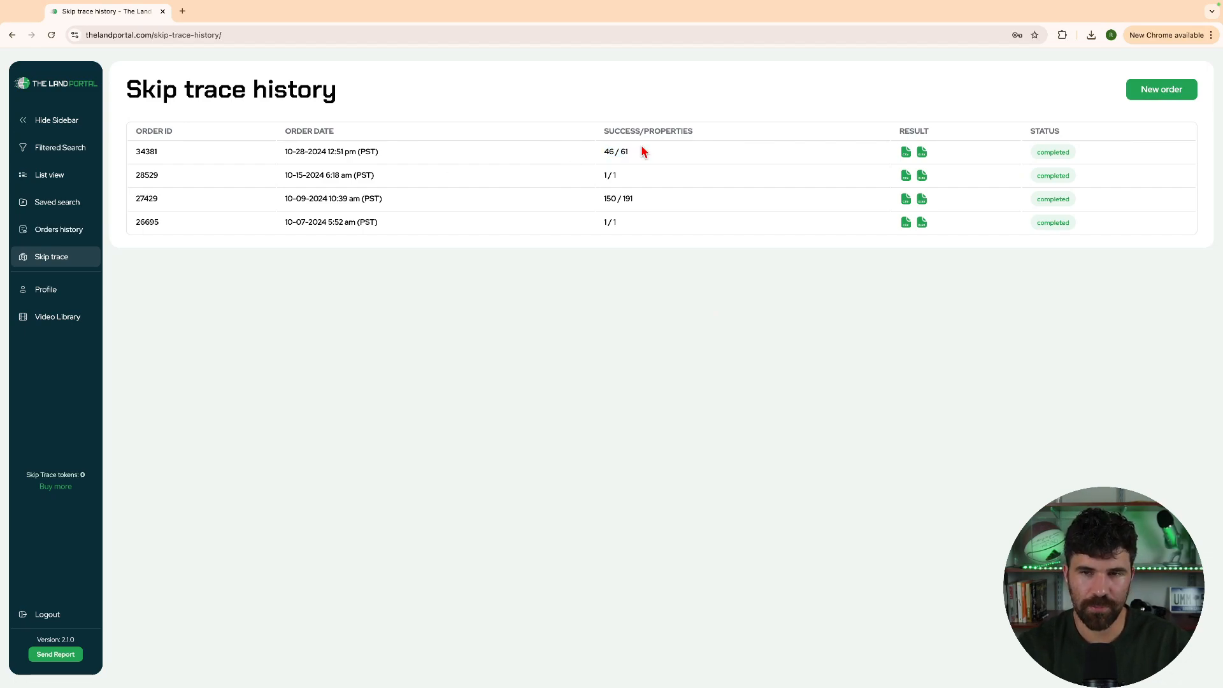
Download order 34381's results as an XLSX file and scroll across to the custom field columns
left_click(927, 156)
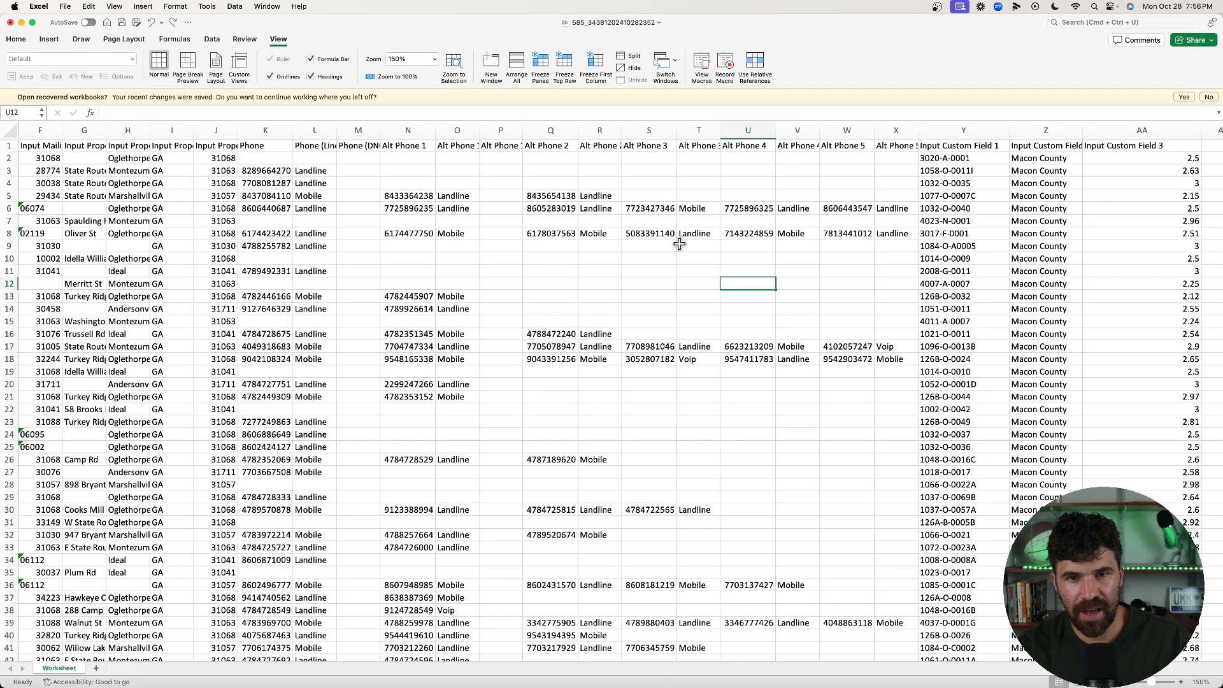
scroll(676, 244, "up", 1)
scroll(676, 244, "left", 3)
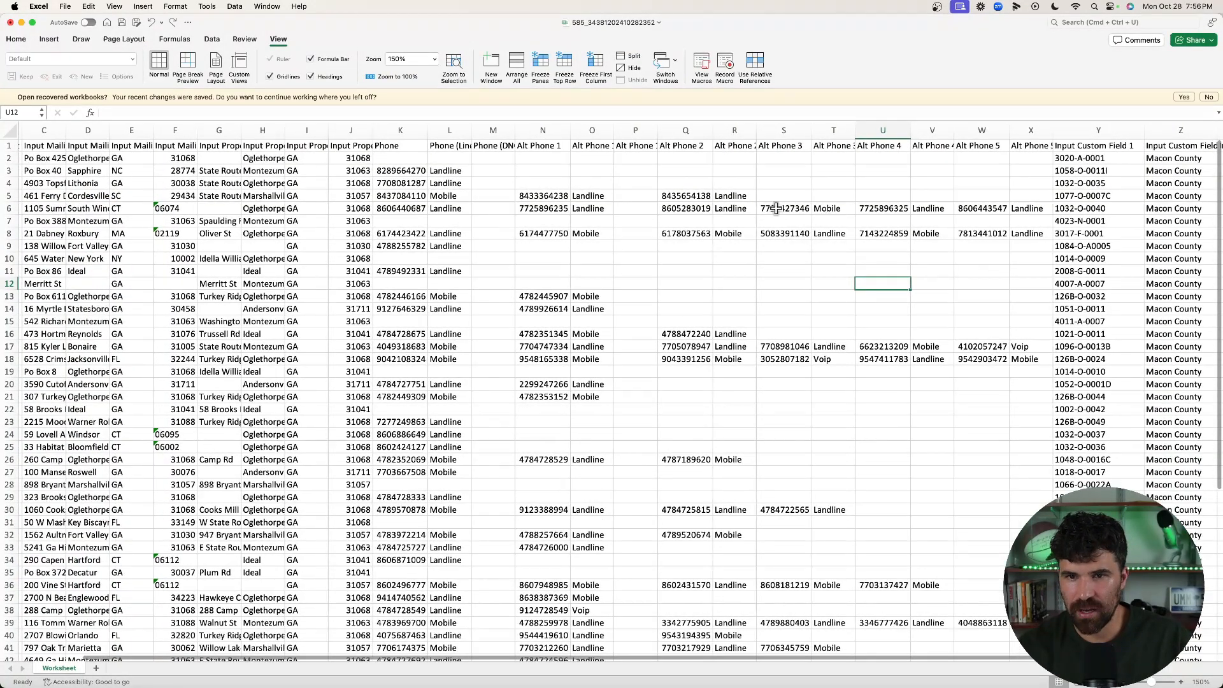
scroll(719, 230, "down", 5)
scroll(720, 229, "right", 1)
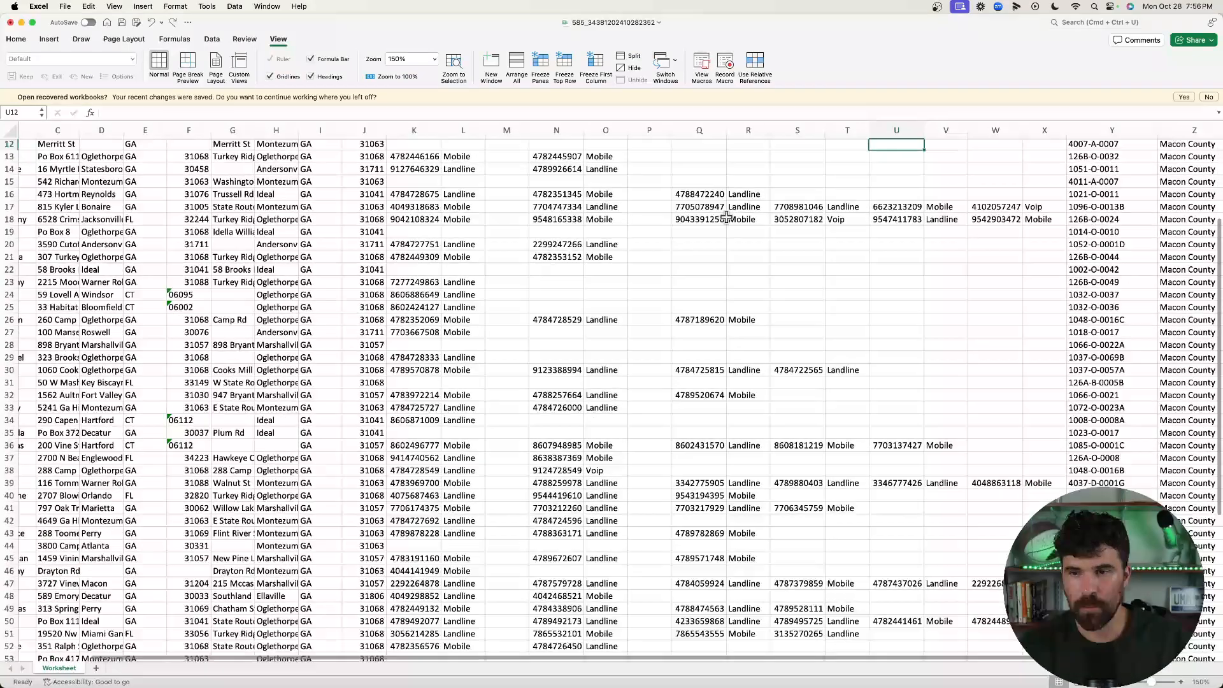
scroll(726, 217, "up", 5)
scroll(726, 217, "right", 6)
Rename the Input Custom Field 1–3 headers to apn, county and acre
left_click(755, 147)
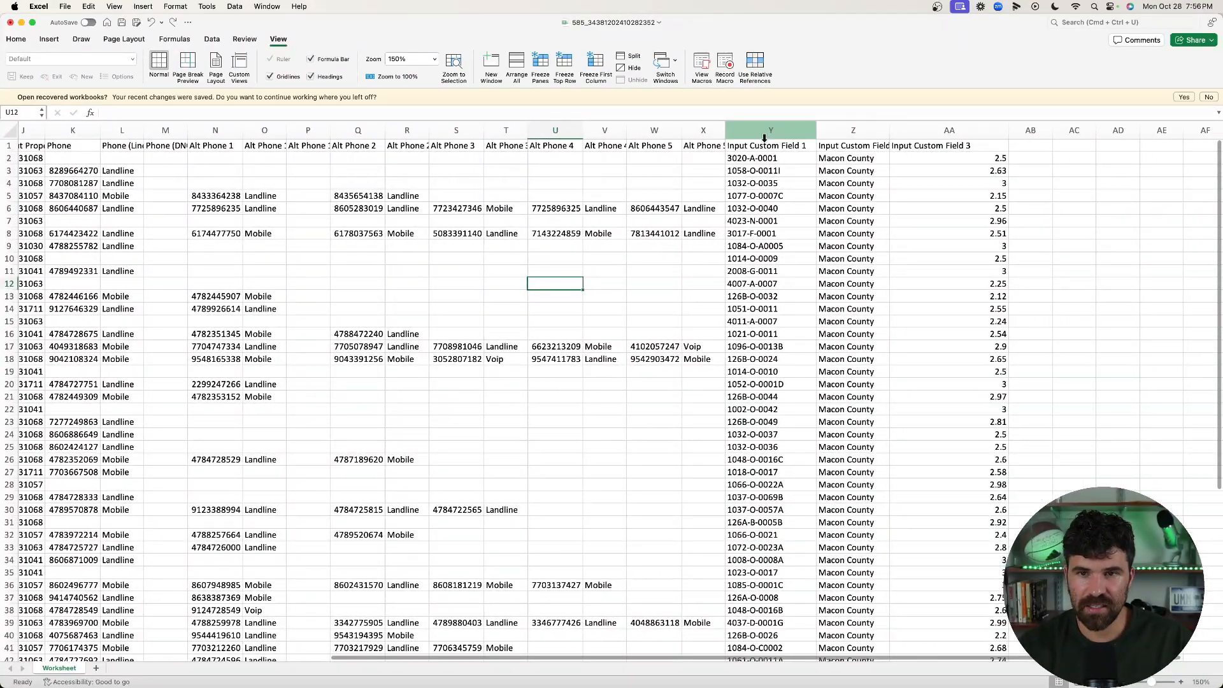
type("apn")
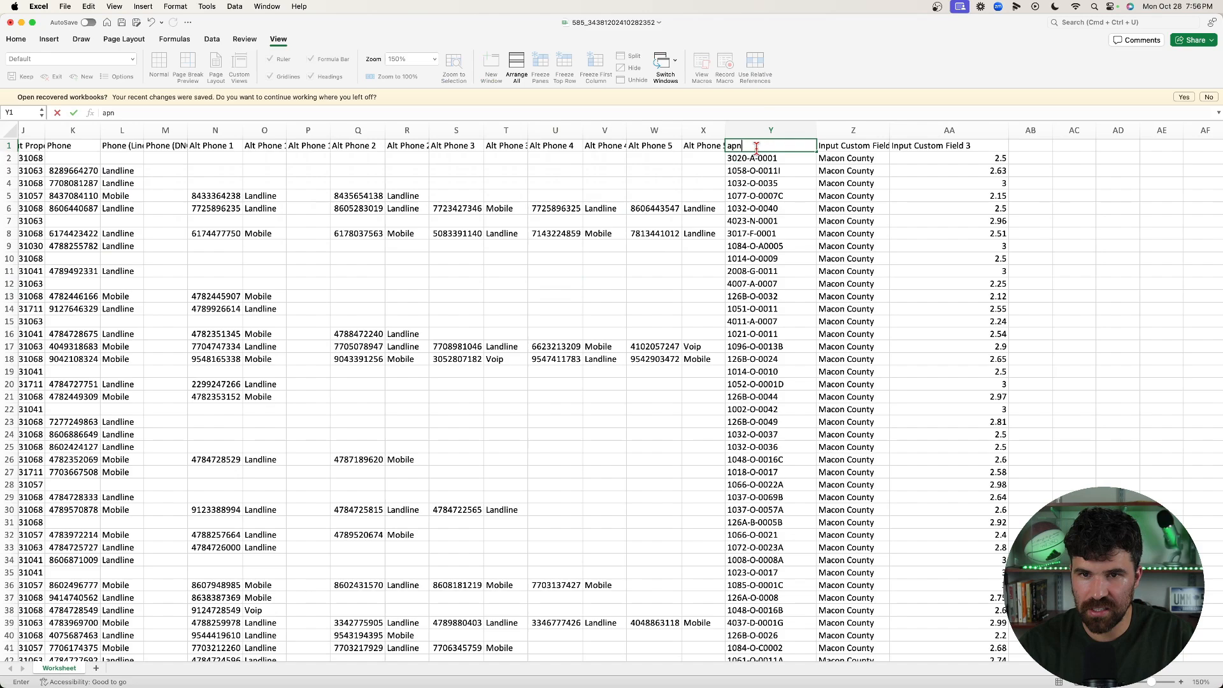
key("Tab")
type("county'")
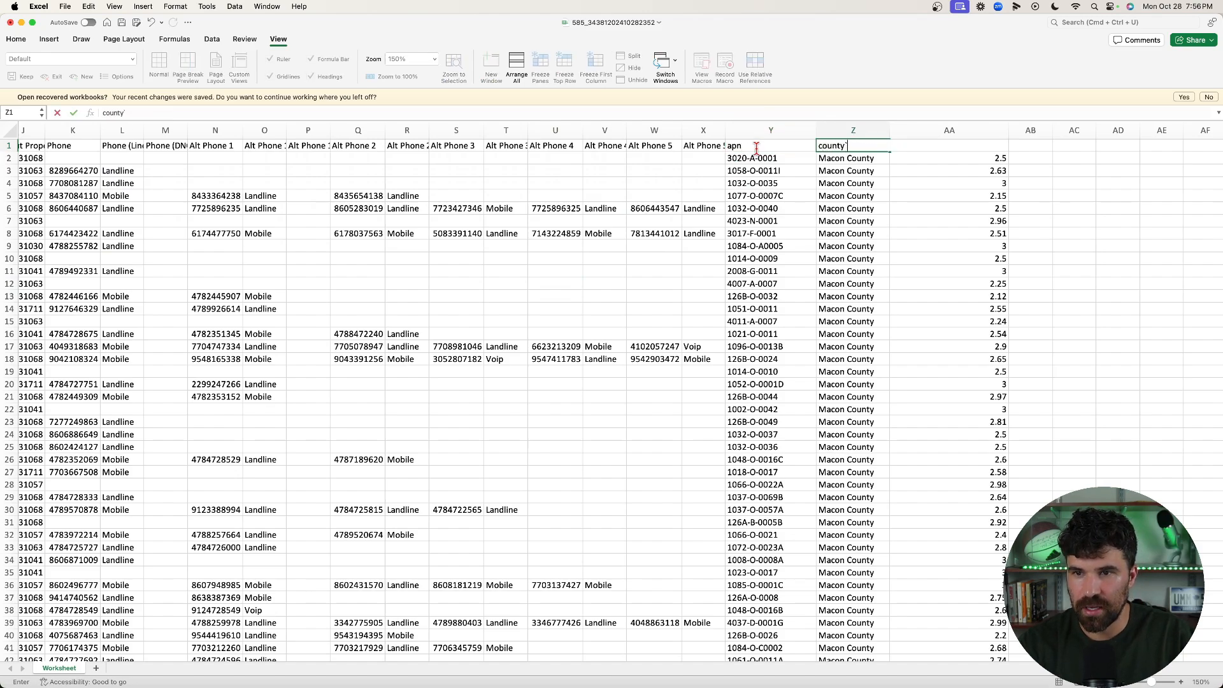
key("BackSpace")
key("Tab")
type("acre")
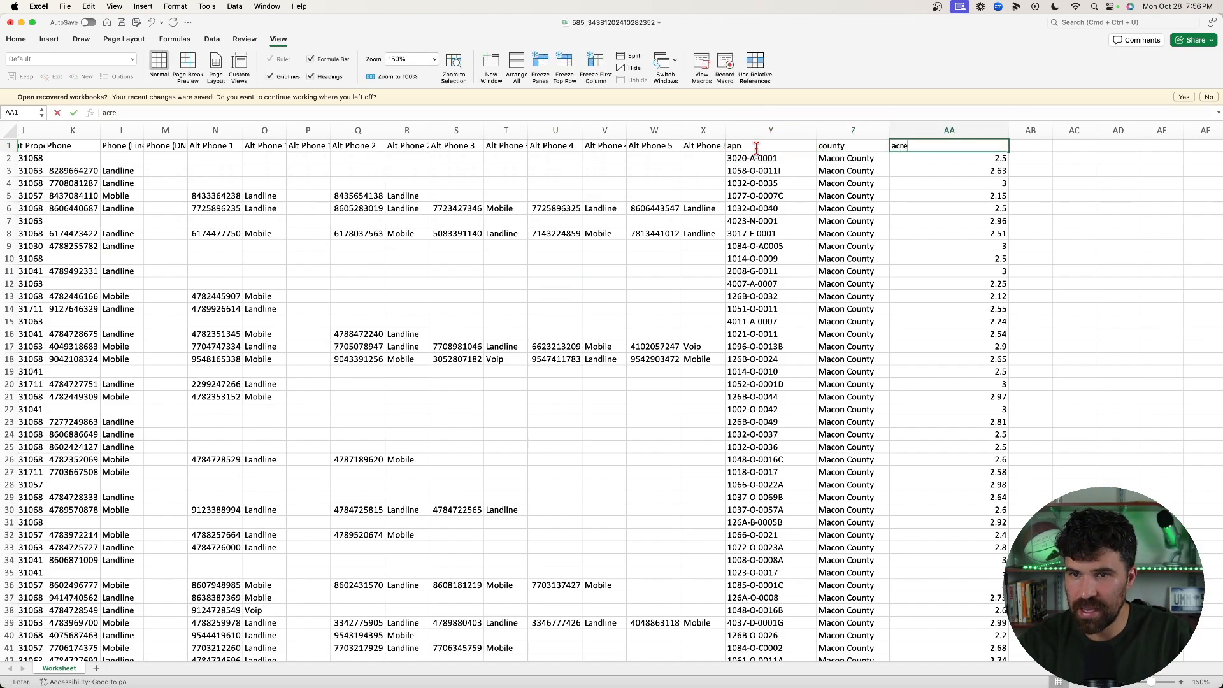
left_click(621, 308)
scroll(414, 268, "left", 5)
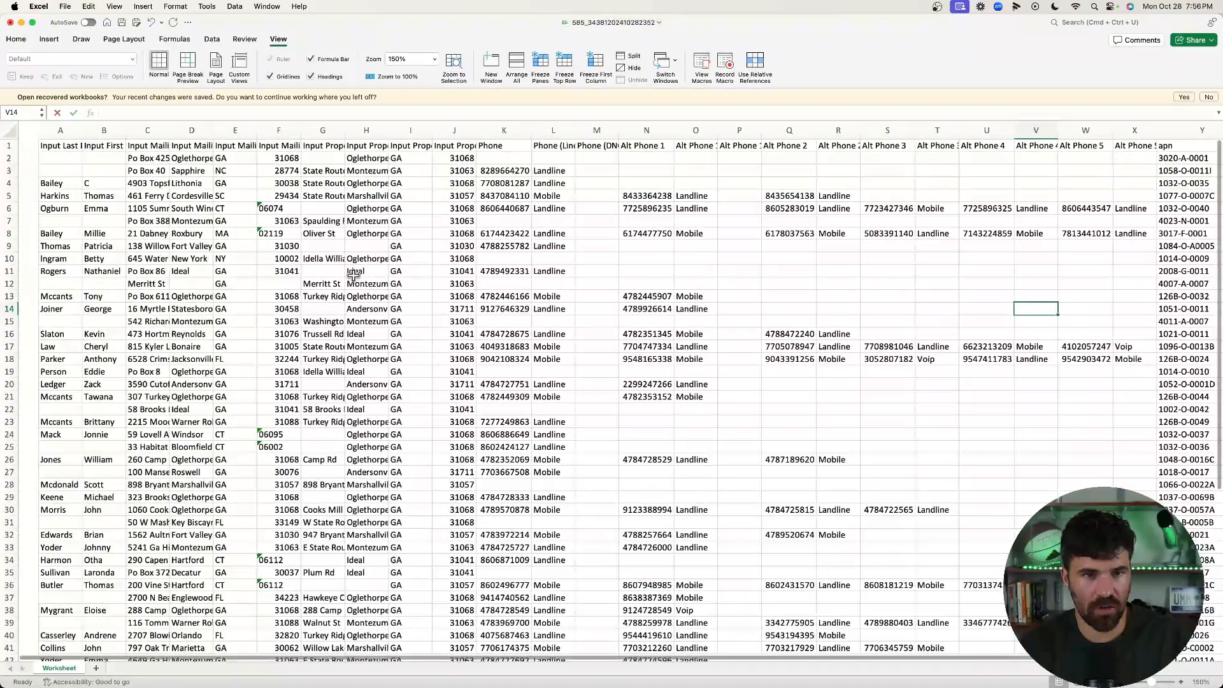
scroll(354, 274, "down", 5)
scroll(353, 274, "down", 8)
scroll(355, 274, "up", 10)
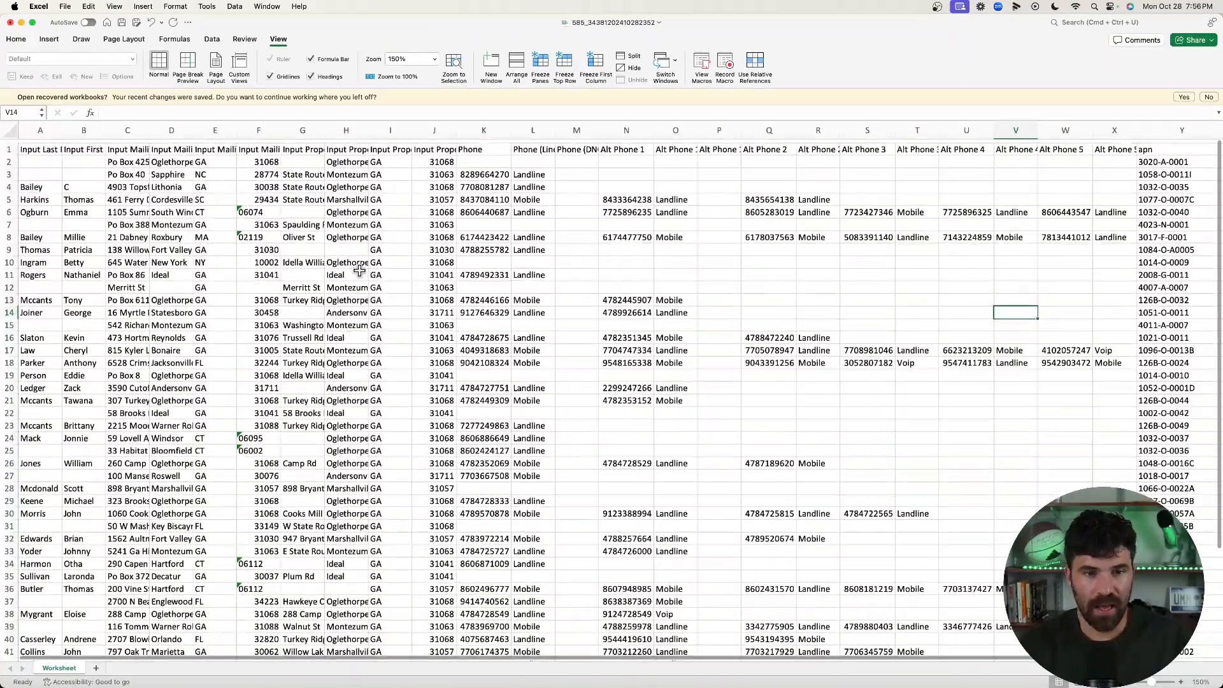